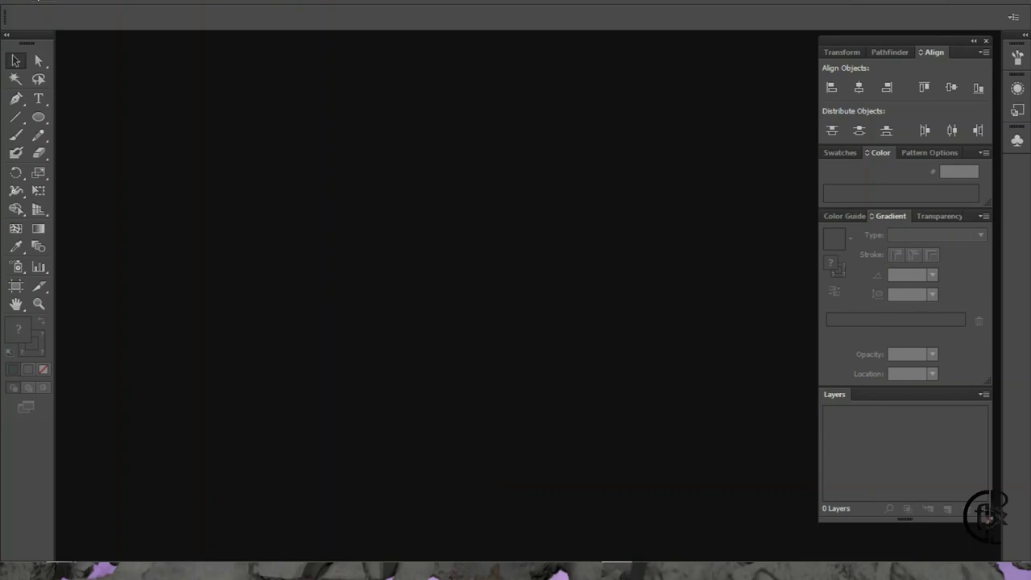
Step: Create a new 5 × 5 inch document
click(42, 9)
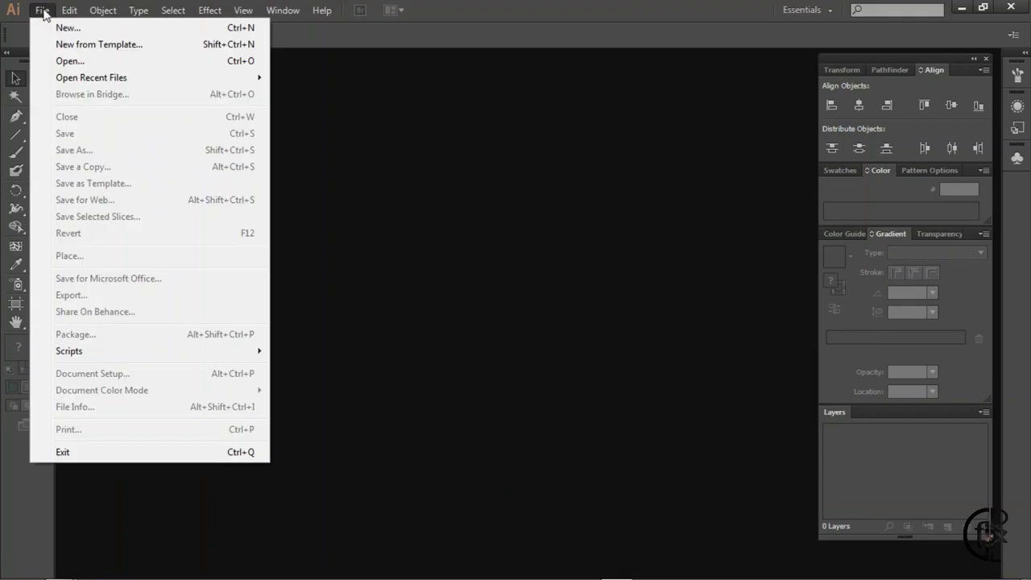
click(61, 29)
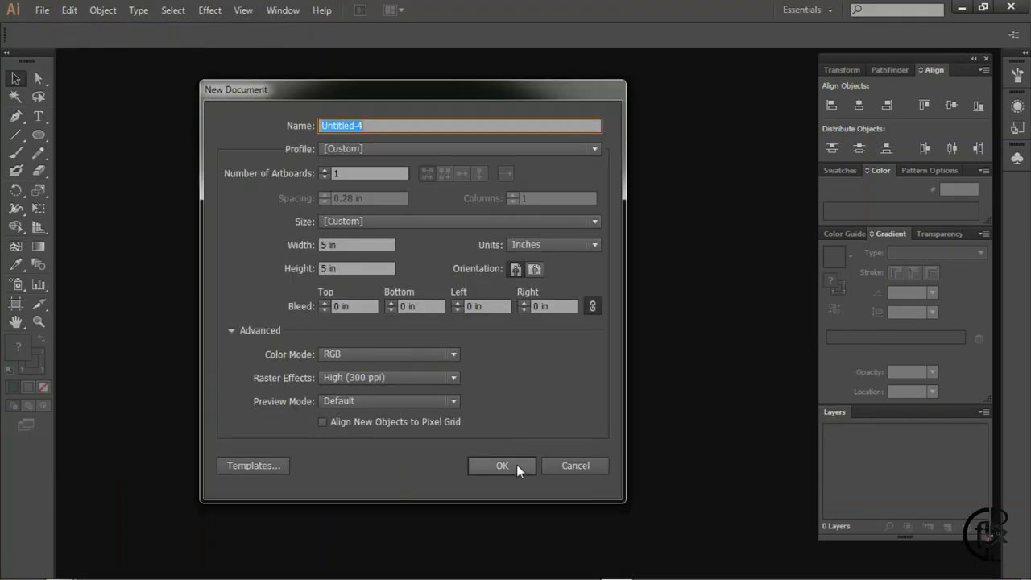
click(510, 464)
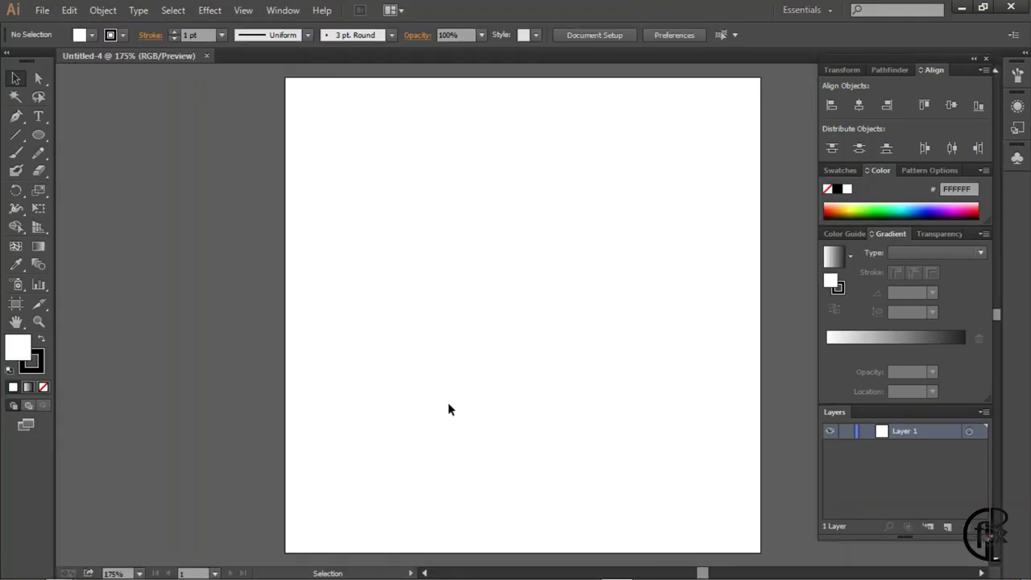
Step: Draw a small stroke-less square left of the artboard filled with teal #0B705D
click(38, 116)
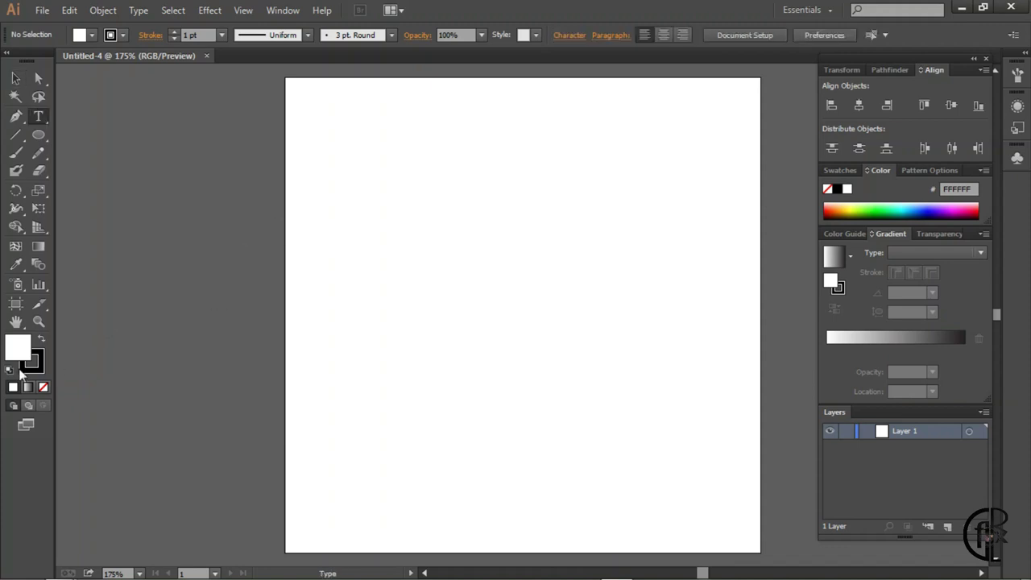
click(44, 388)
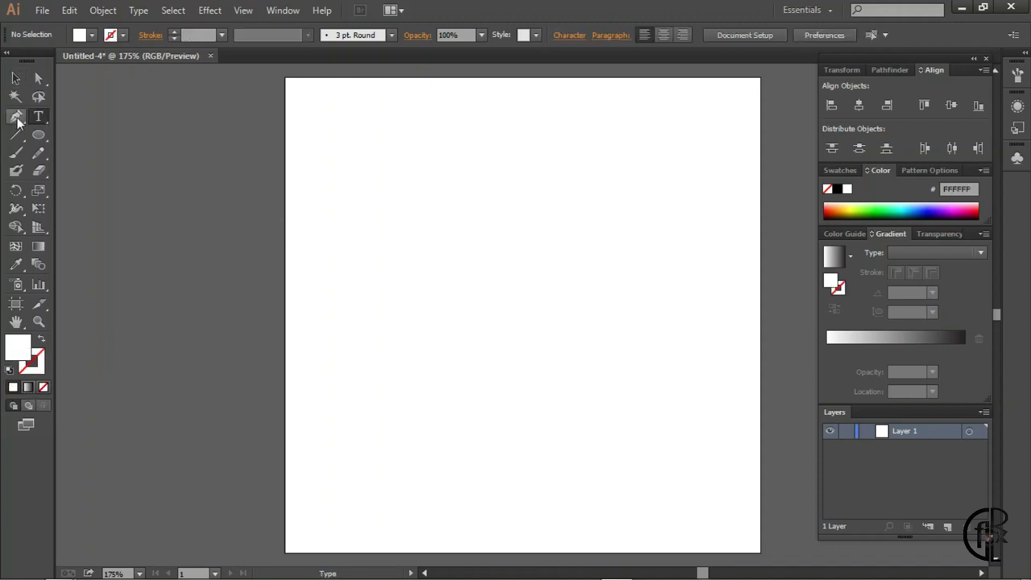
drag(38, 134, 104, 141)
drag(195, 169, 248, 225)
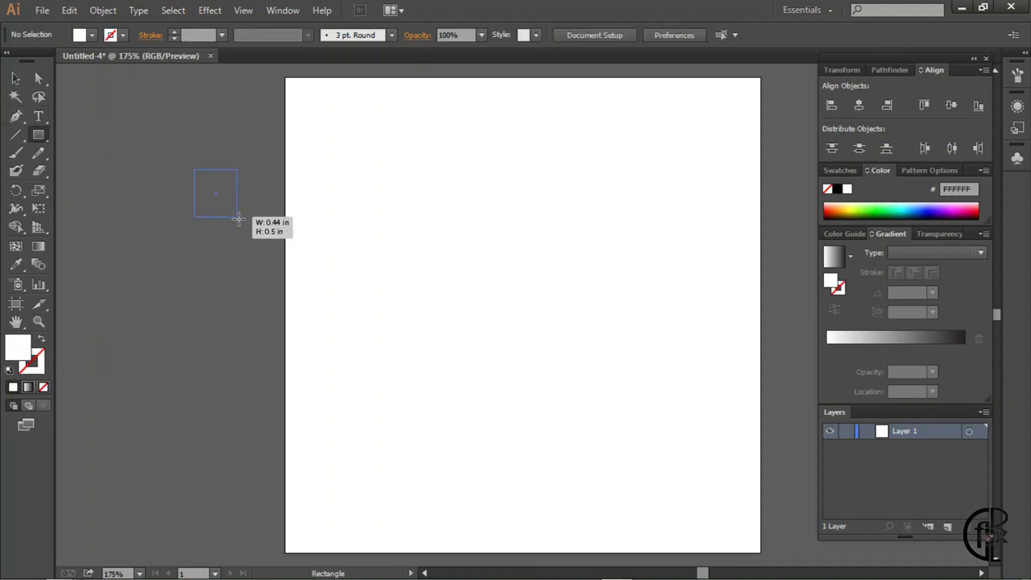
double_click(17, 348)
click(791, 322)
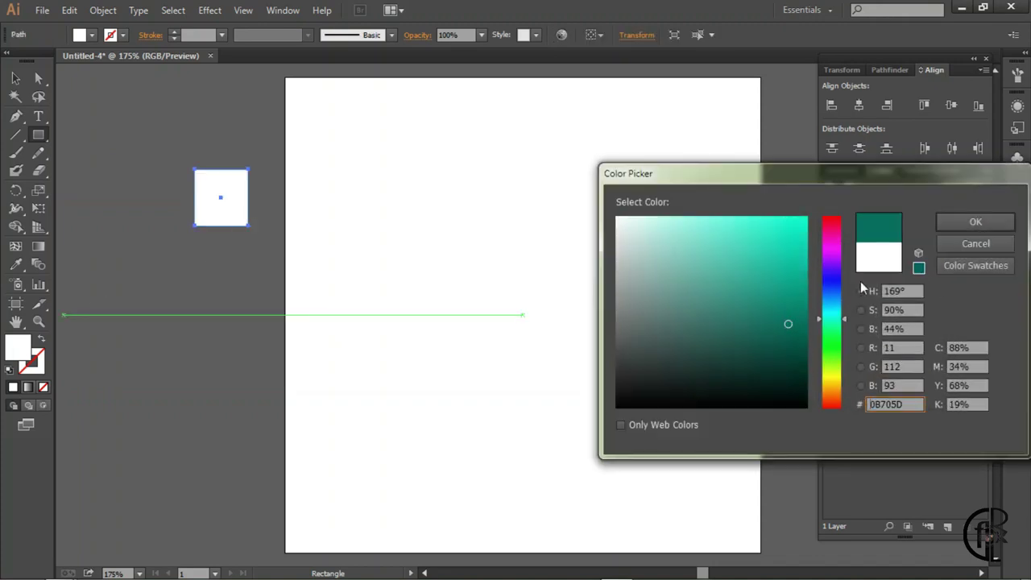
click(952, 230)
click(36, 119)
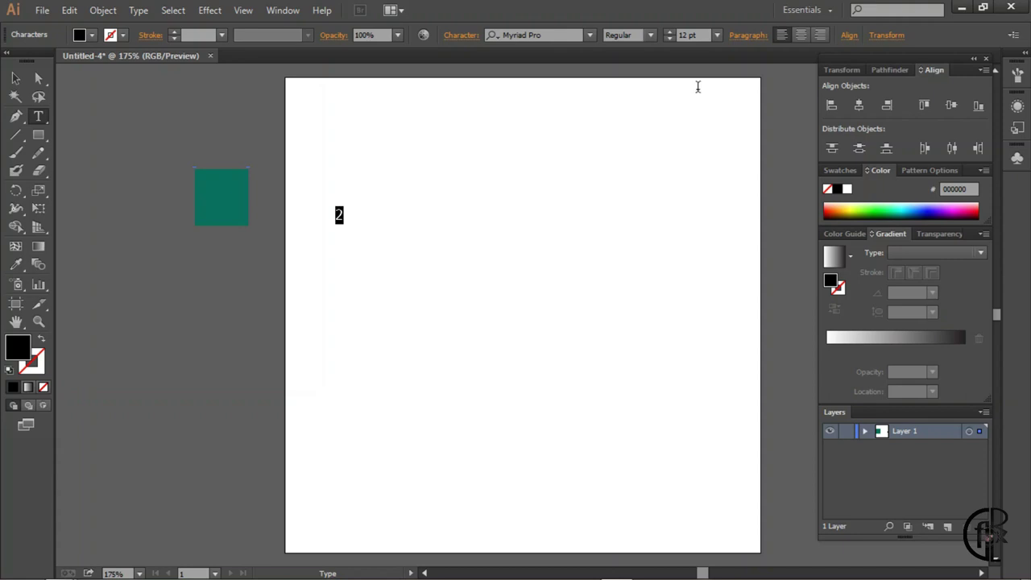
text(120)
Step: Make the 2 black, 120 pt News706 BT Bold, and move it lower on the artboard
key(Return)
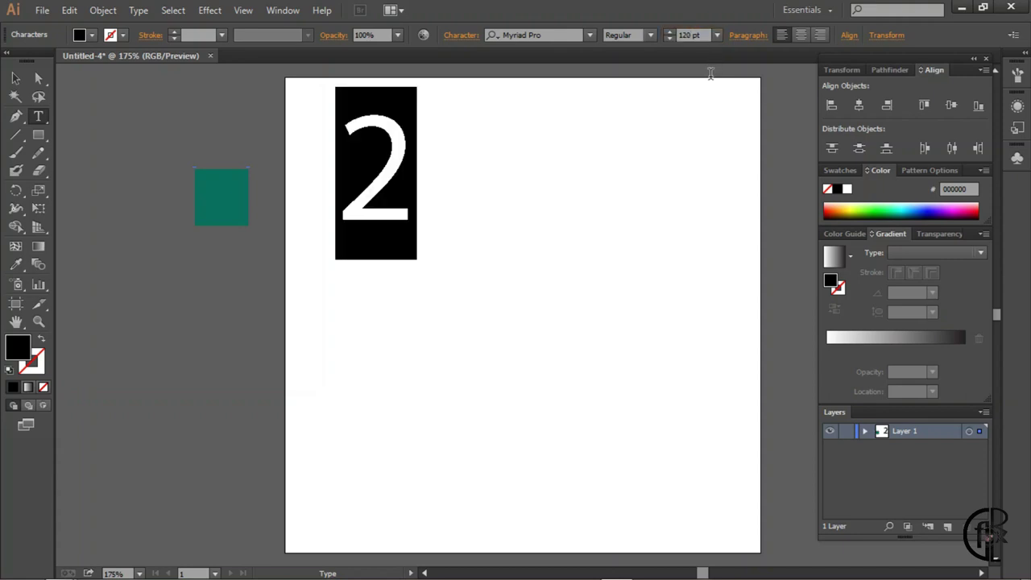
key(Down)
key(Down)
key(Down)
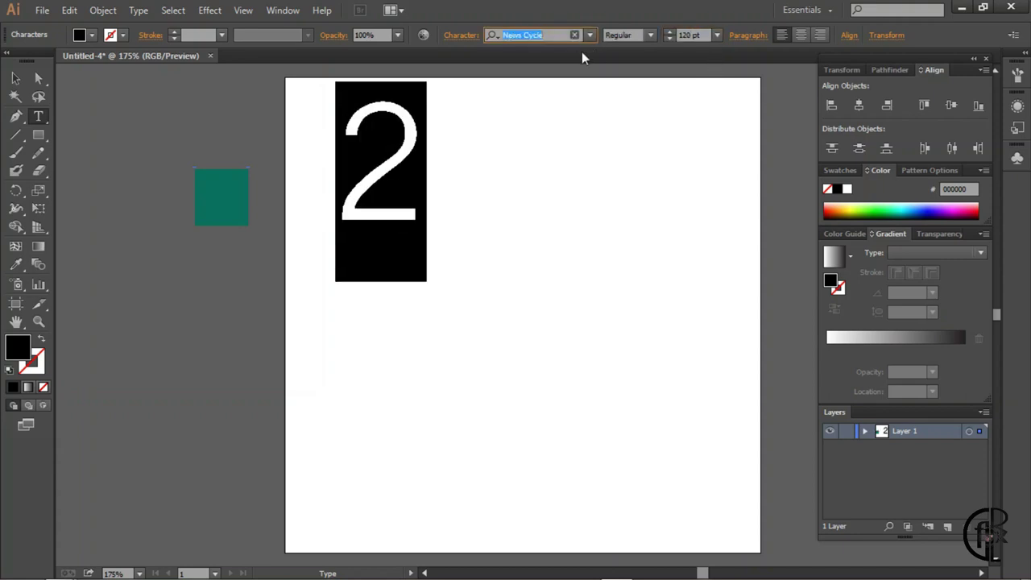
key(Down)
click(15, 78)
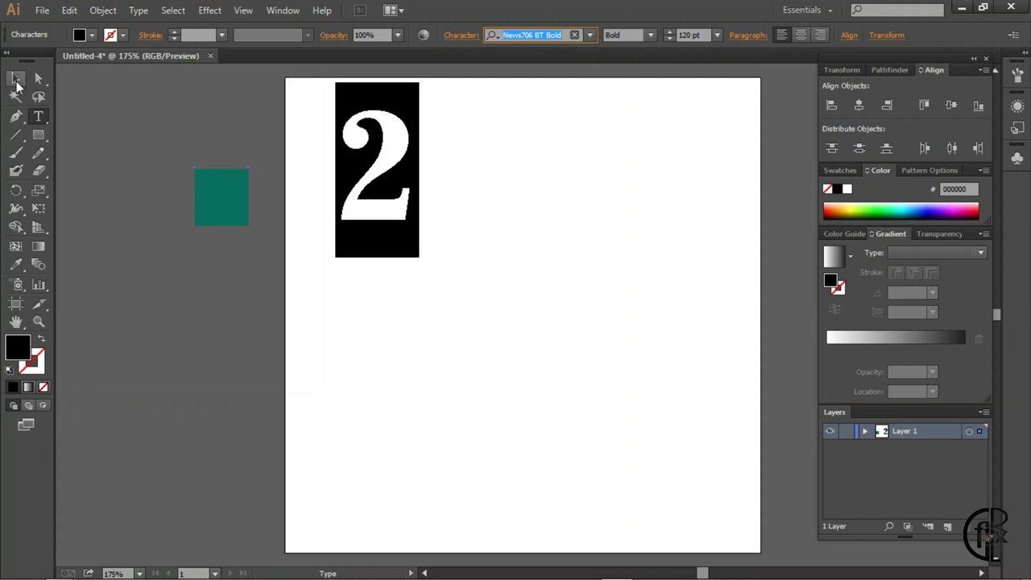
drag(365, 218, 359, 266)
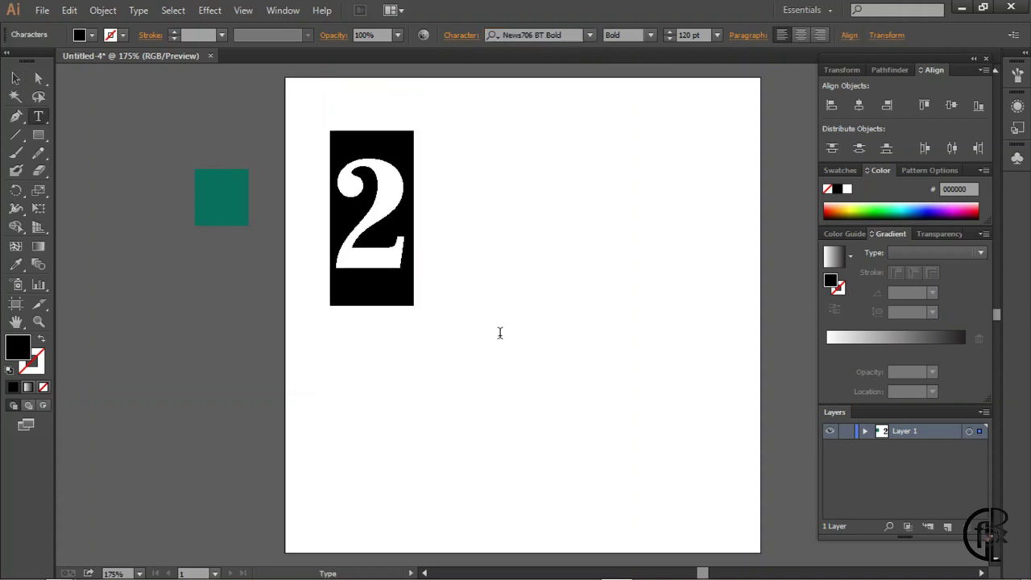
double_click(16, 355)
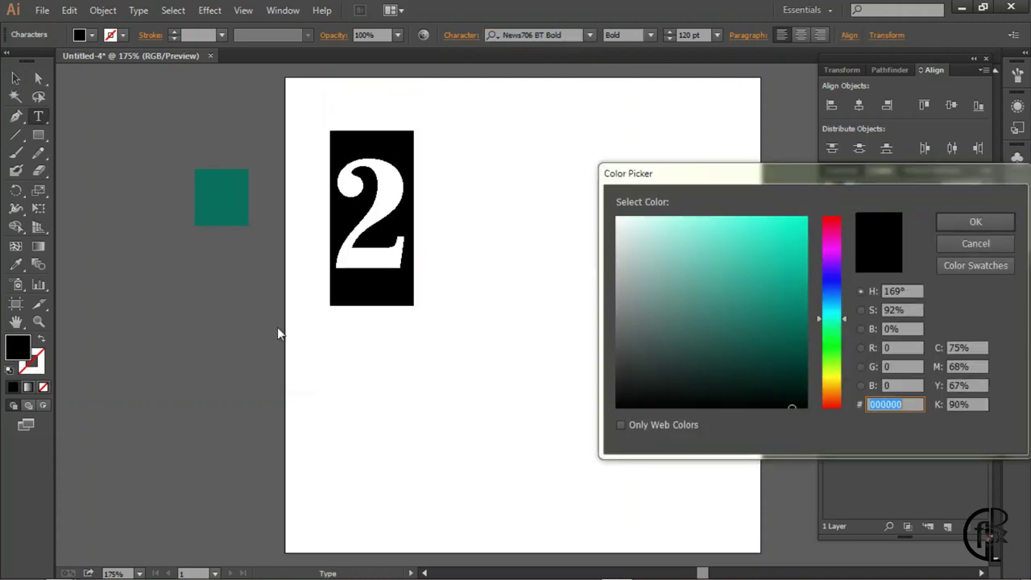
click(938, 223)
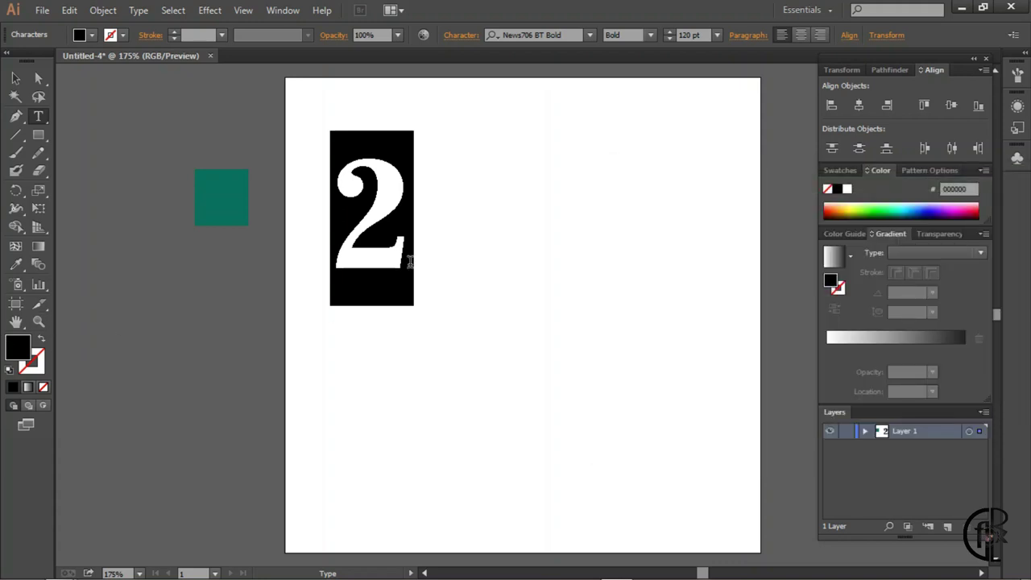
click(407, 260)
key(Escape)
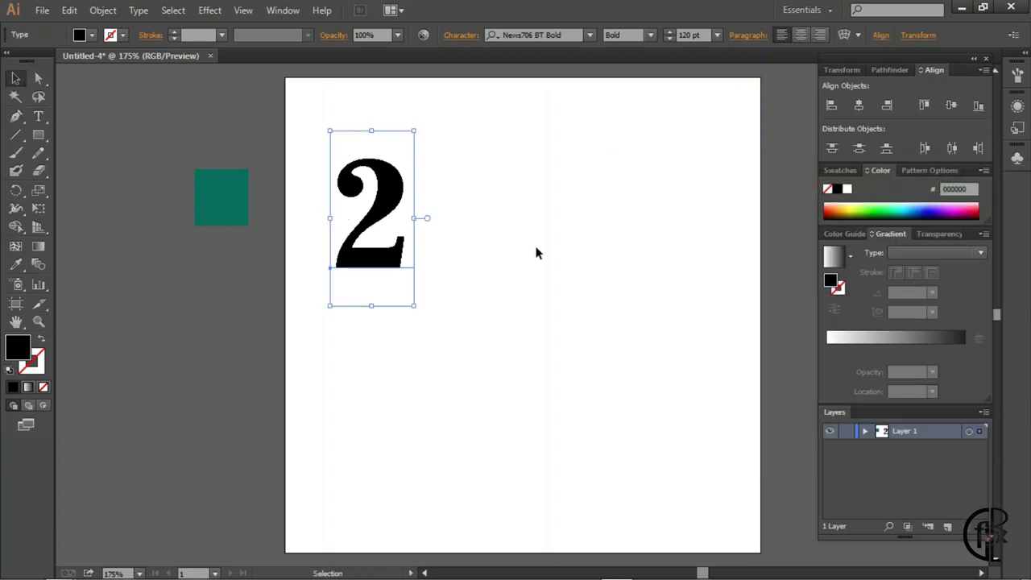
Step: Add a 1 and a 9 as separate text objects, arranged as '19' beside the 2
key(t)
click(560, 249)
text(1)
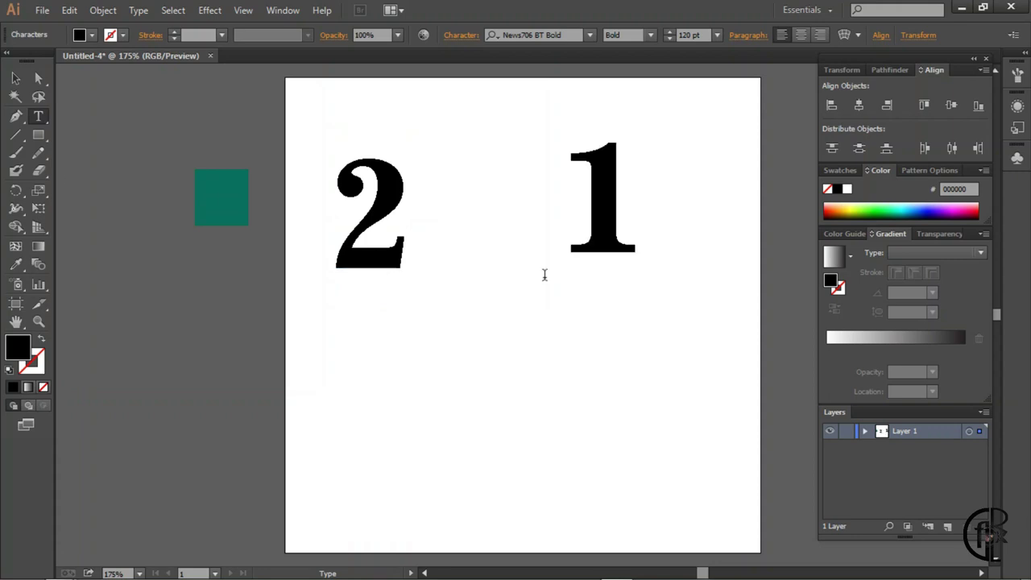
key(Escape)
key(t)
click(690, 241)
text(9)
key(Escape)
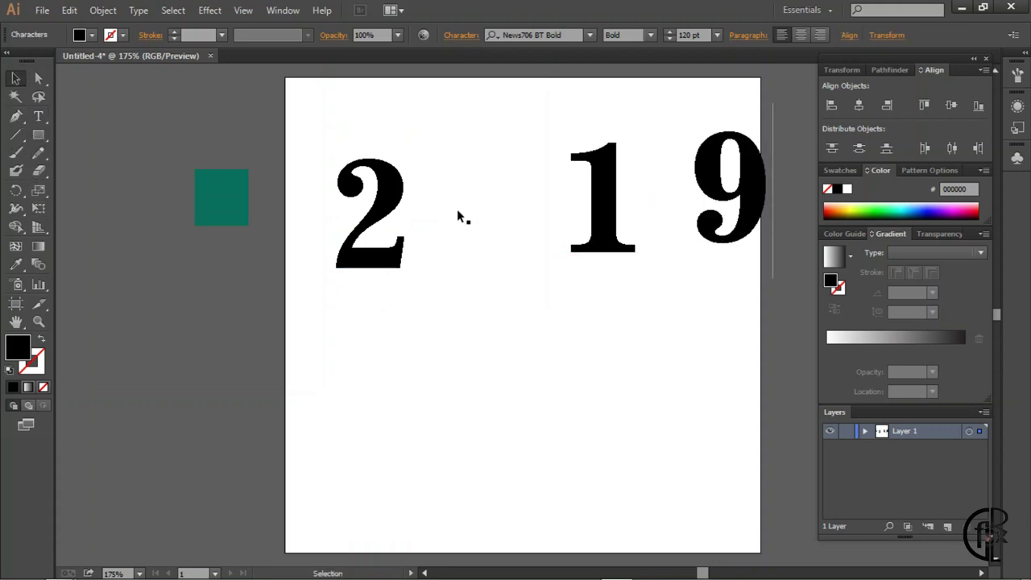
drag(706, 240, 667, 250)
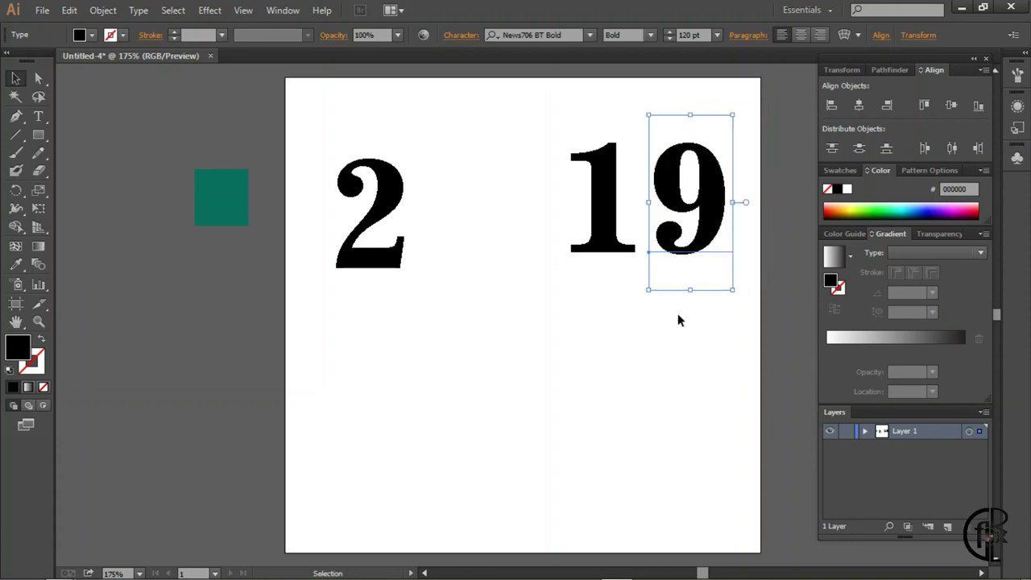
drag(543, 272, 733, 125)
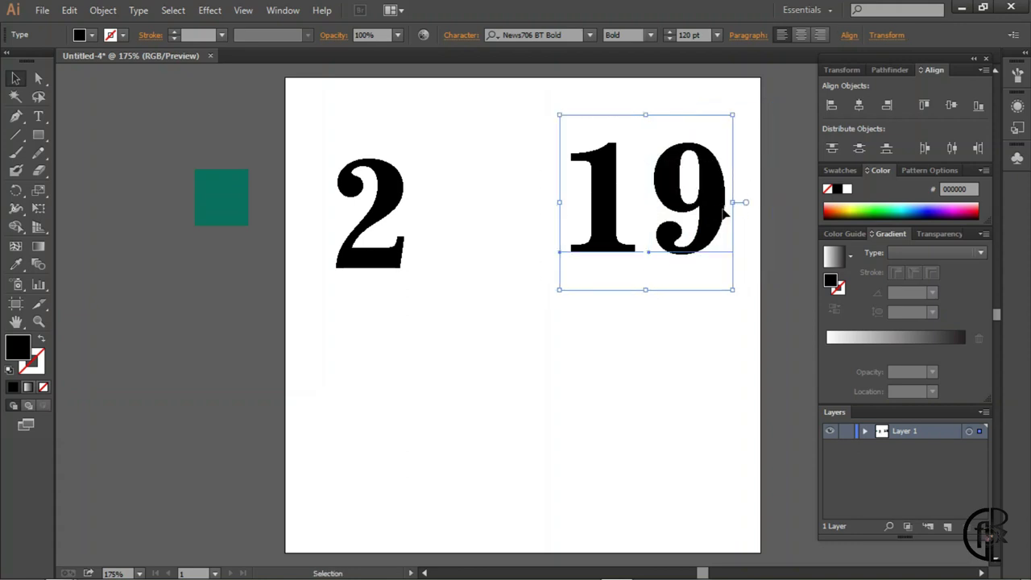
drag(725, 215, 692, 230)
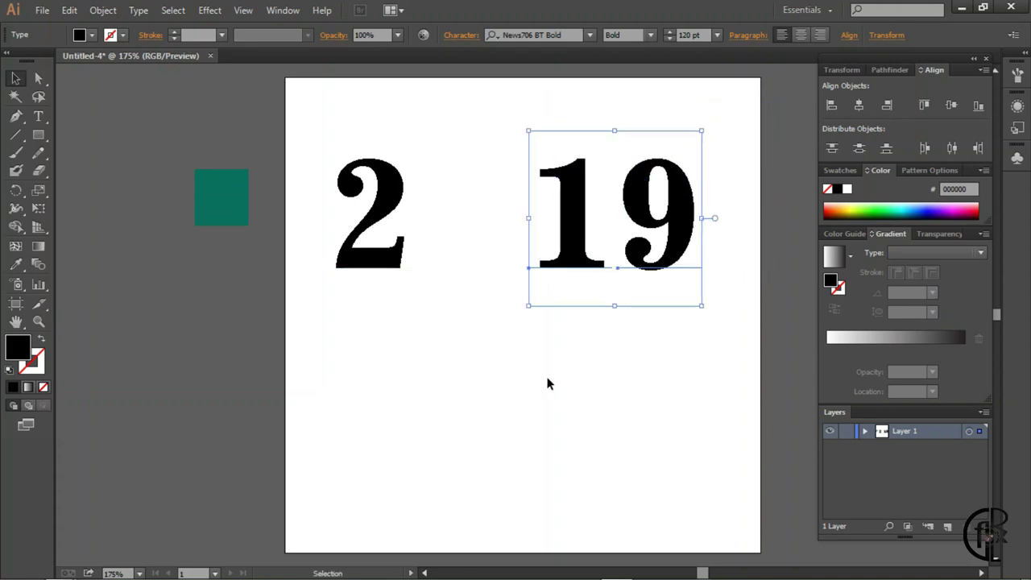
click(548, 380)
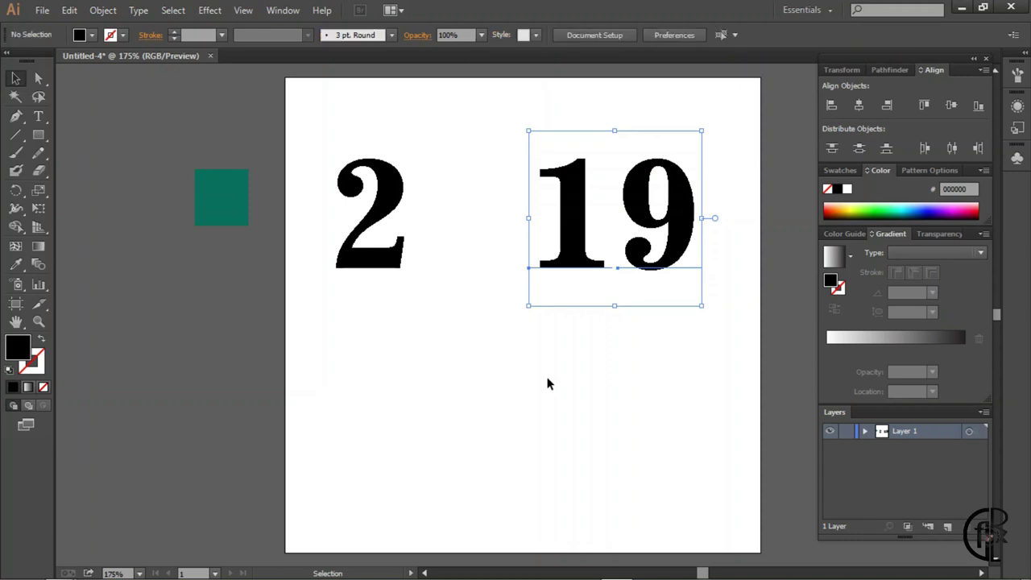
Step: Sample the square's teal onto the 2, the 1 and the 9 with the Eyedropper
click(349, 258)
key(i)
click(244, 203)
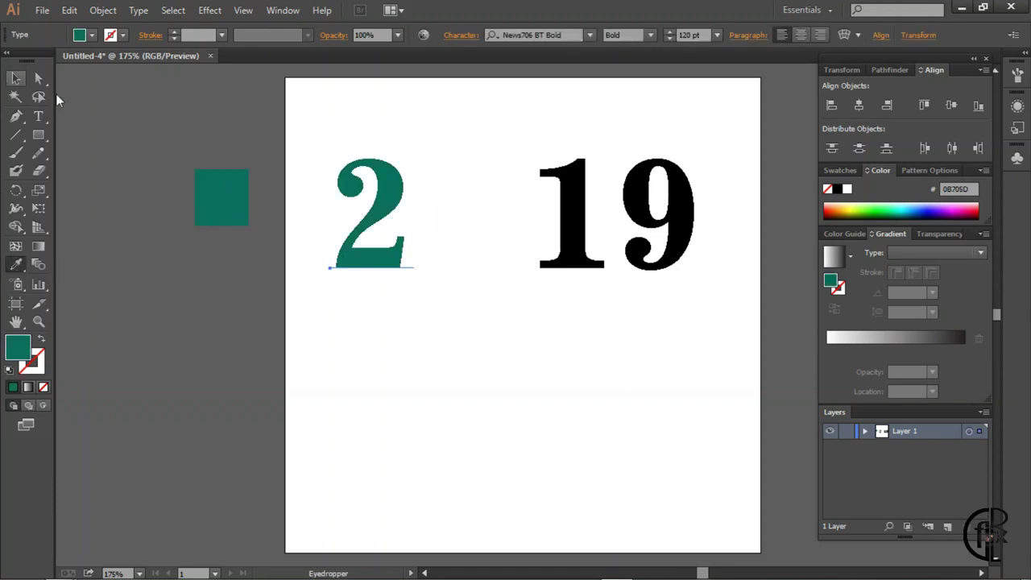
ctrl+click(572, 226)
click(243, 203)
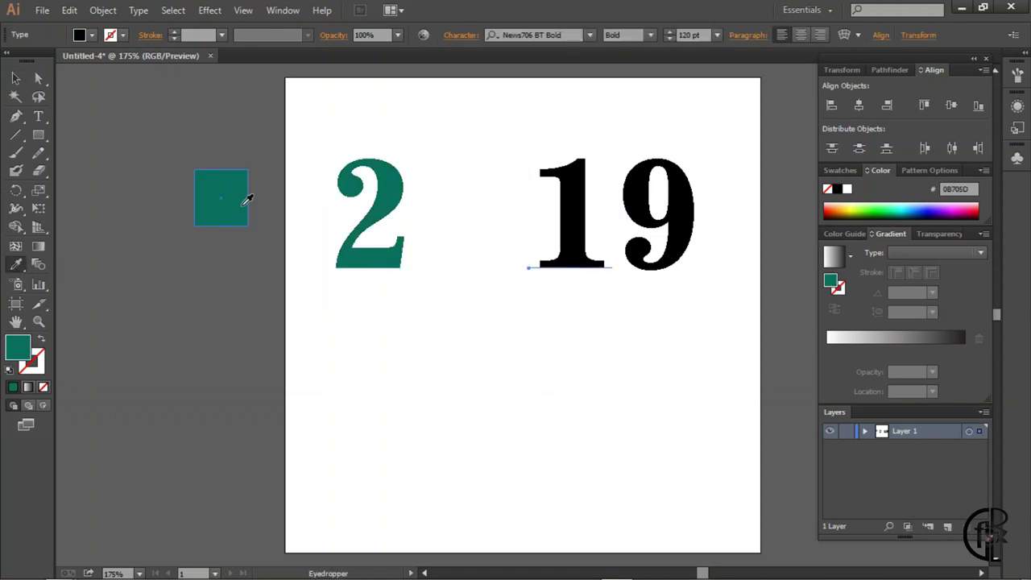
key(v)
click(693, 218)
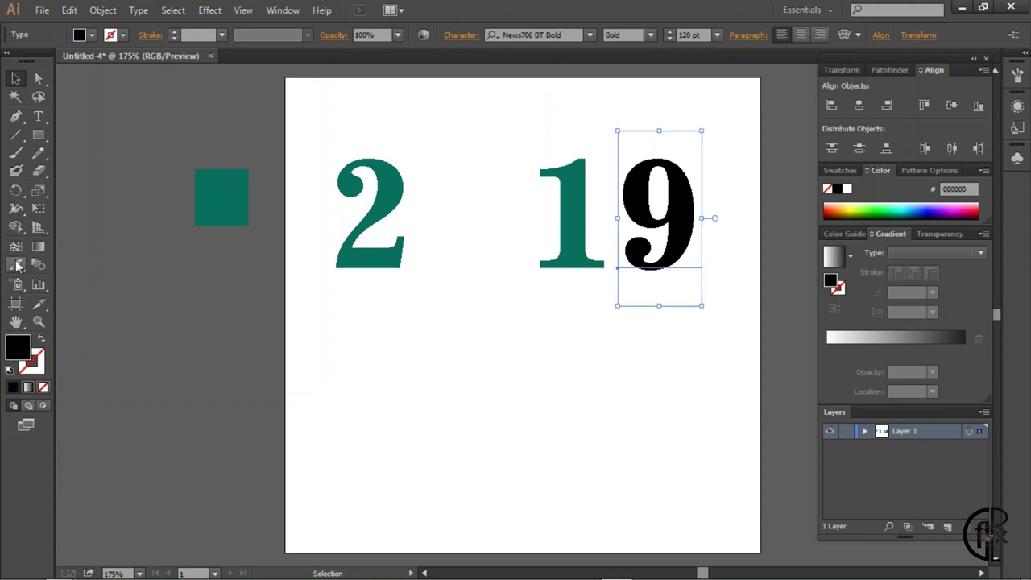
click(16, 264)
click(245, 207)
key(v)
Step: Move the 2 and 19 together off the artboard to the lower left
click(313, 292)
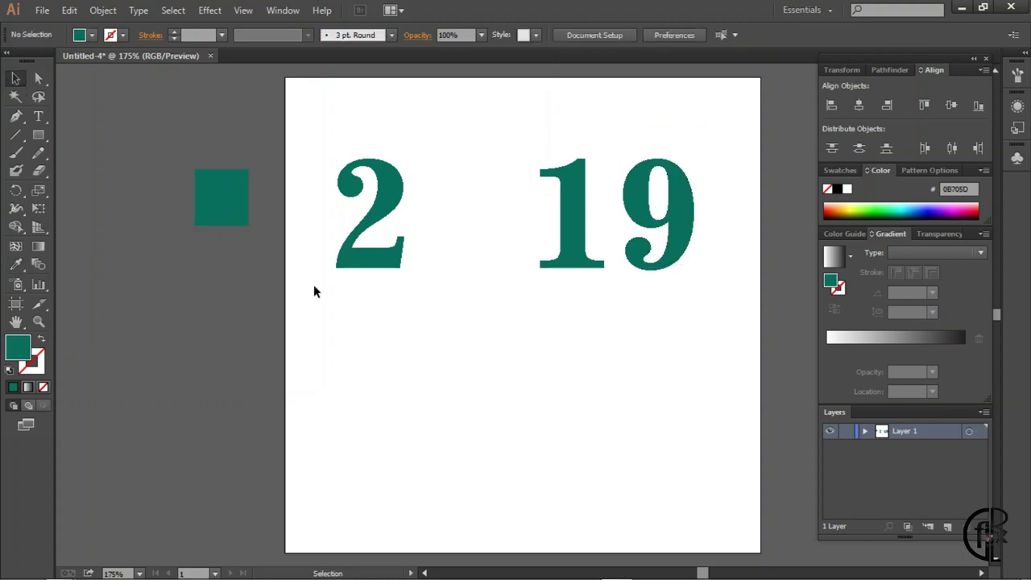
drag(368, 269, 104, 511)
drag(424, 435, 319, 445)
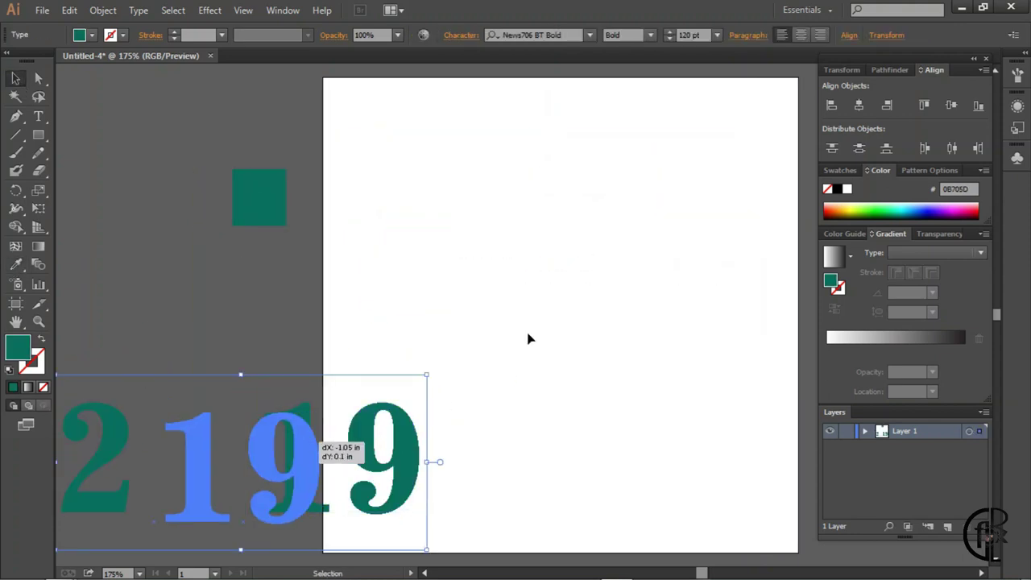
click(981, 573)
Step: Draw a large teal circle on the artboard and offset its path by 10 pt
drag(38, 134, 120, 181)
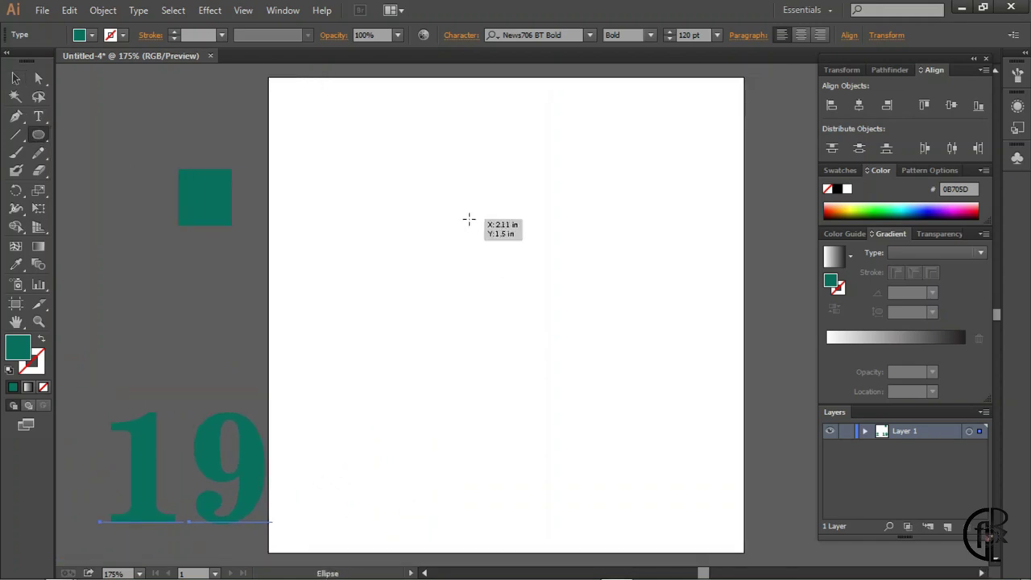
drag(468, 218, 703, 451)
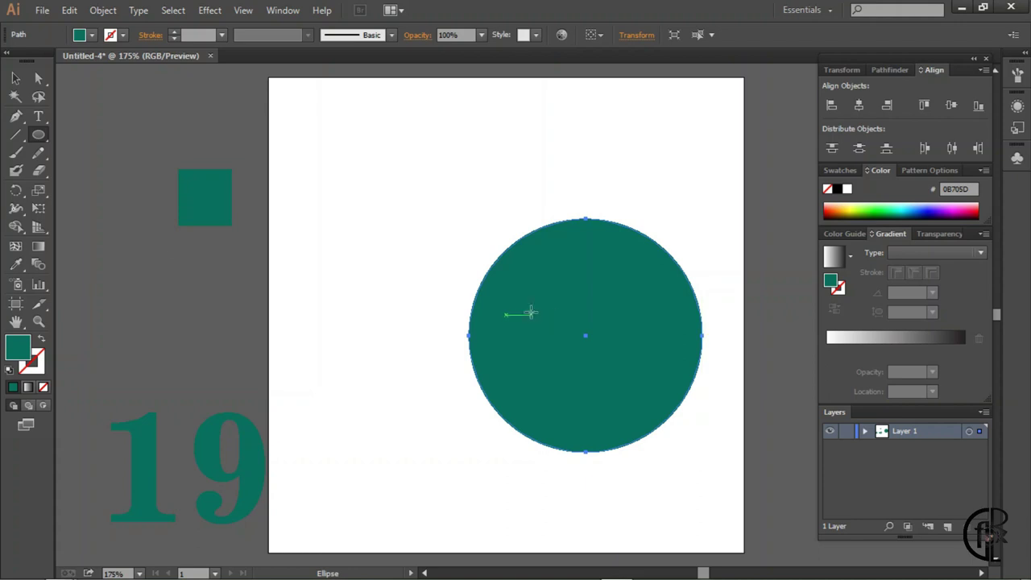
click(62, 11)
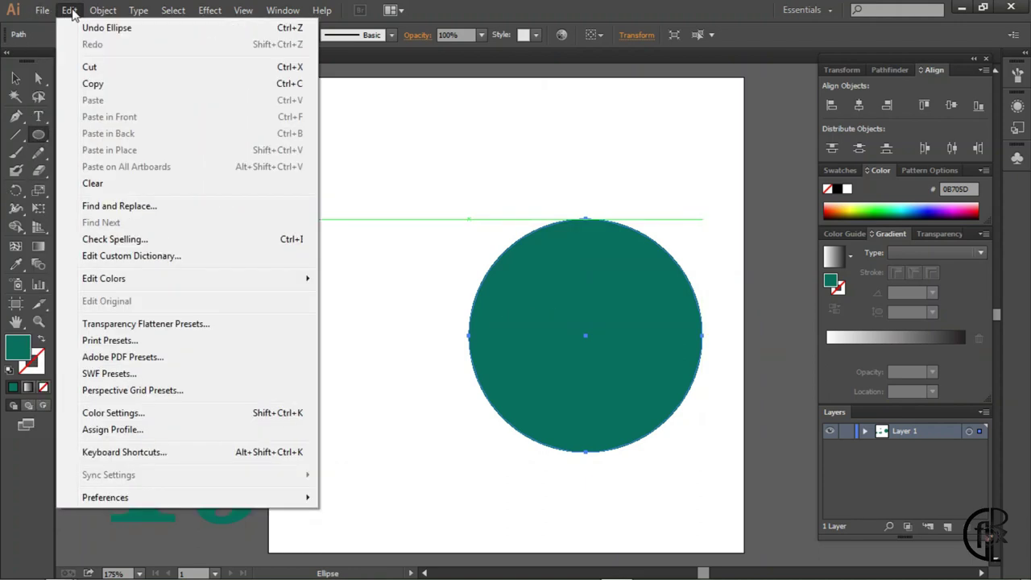
click(344, 376)
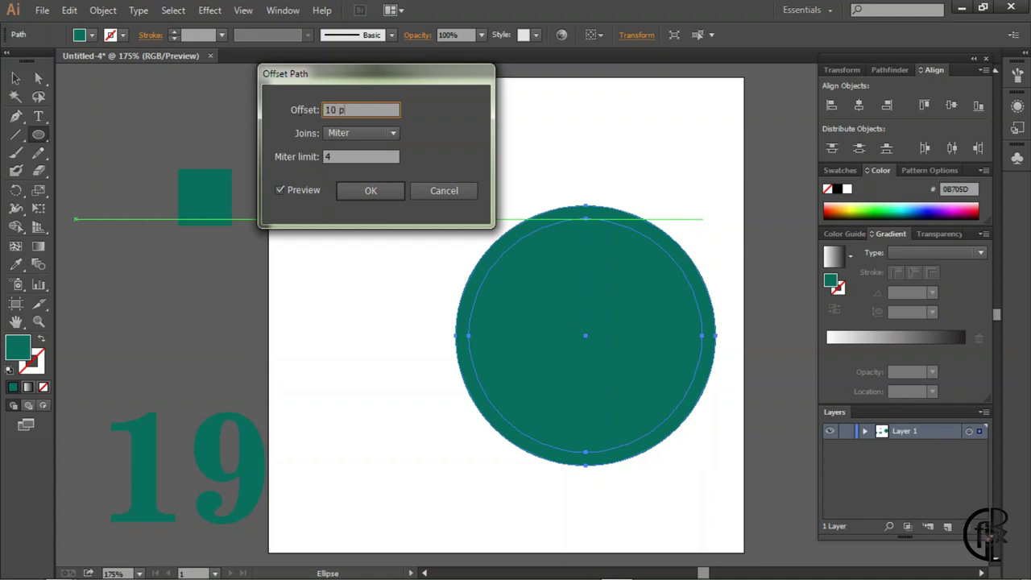
click(370, 191)
Step: Fill the inner offset circle white (FFFFFF) to leave a teal ring
click(15, 78)
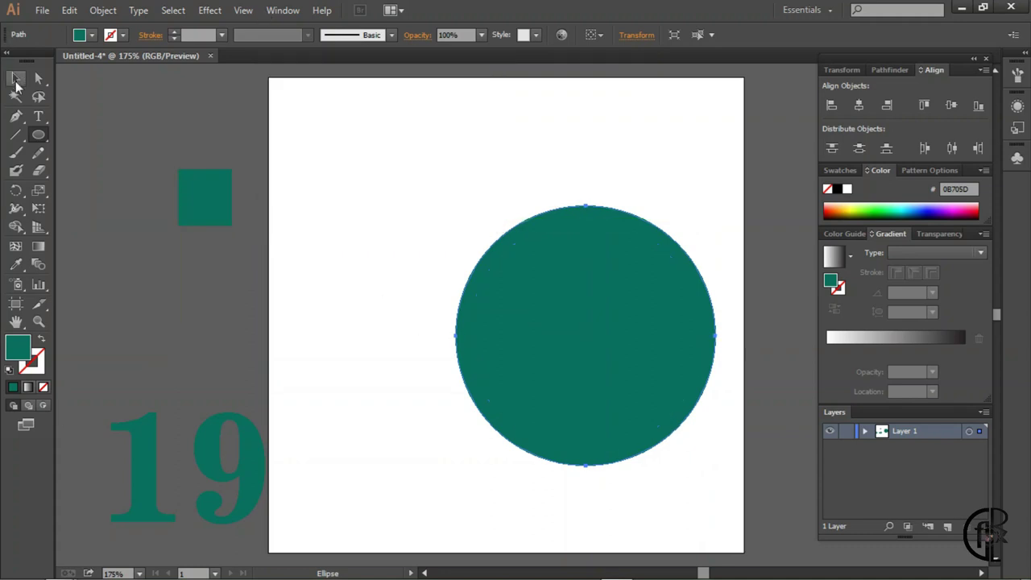
click(617, 367)
double_click(18, 347)
drag(625, 225, 602, 205)
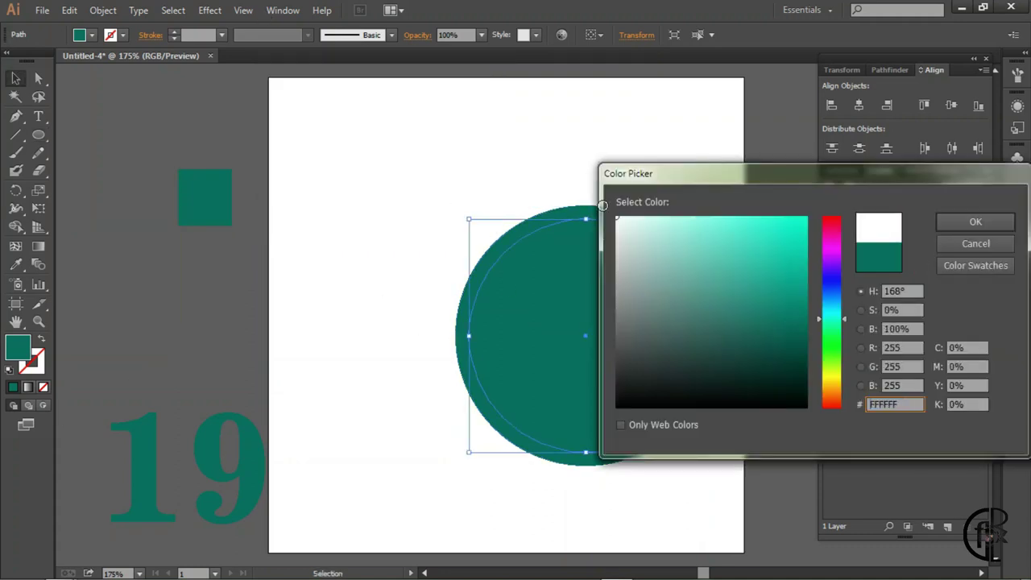
click(959, 224)
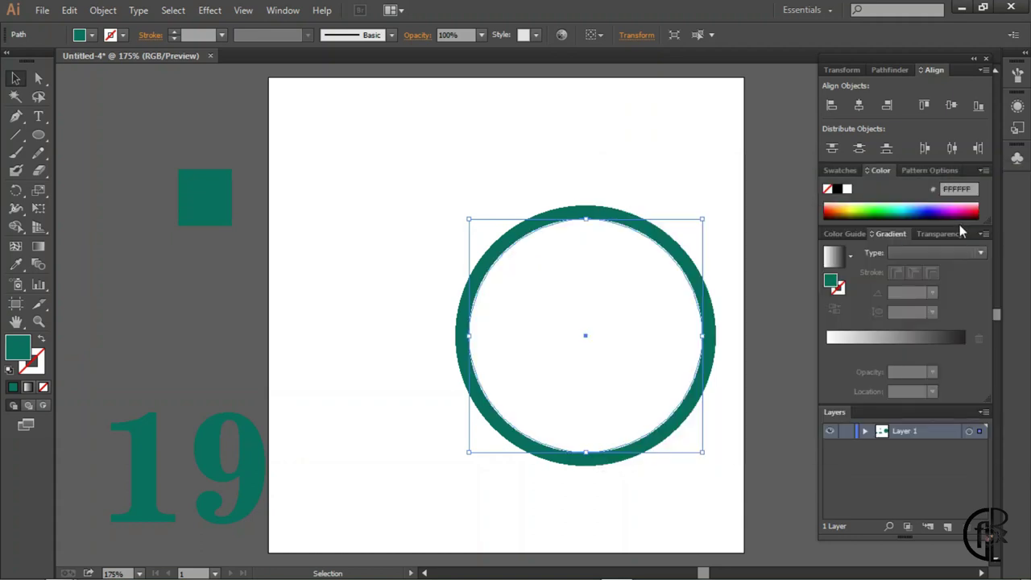
click(439, 464)
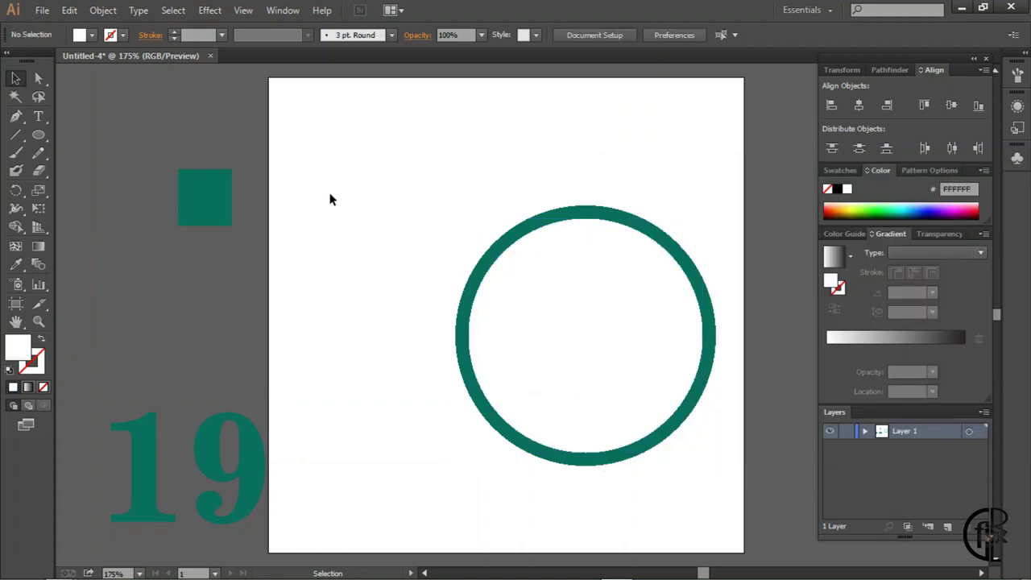
Step: Set the fill colour to dark blue #062235
key(p)
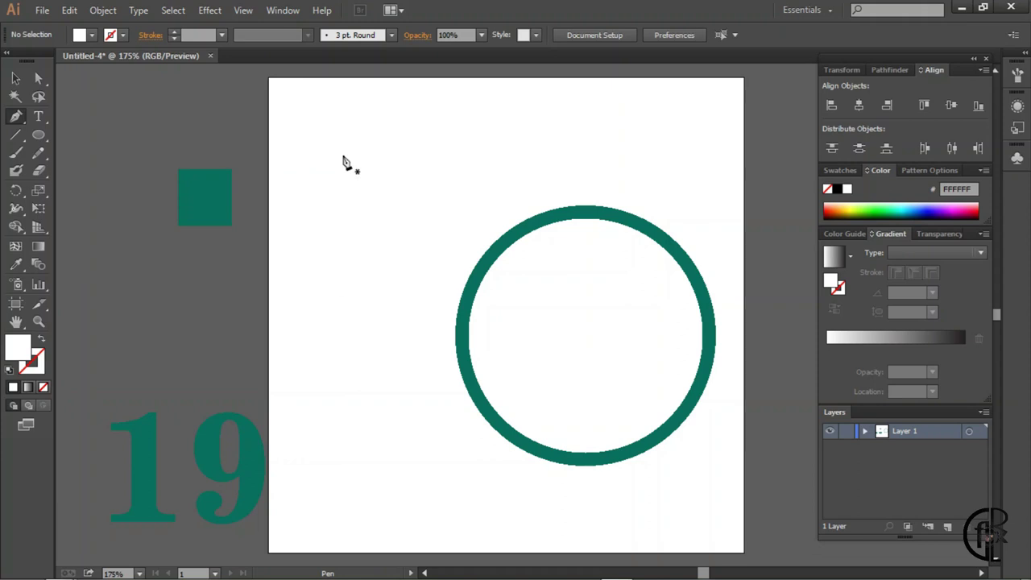
click(15, 81)
double_click(22, 355)
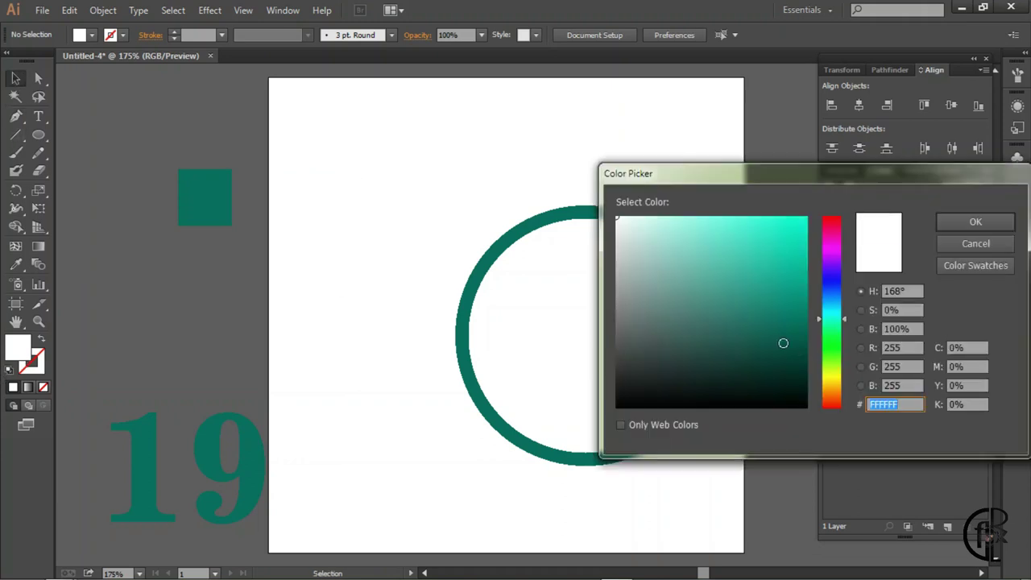
click(783, 343)
click(770, 362)
click(784, 368)
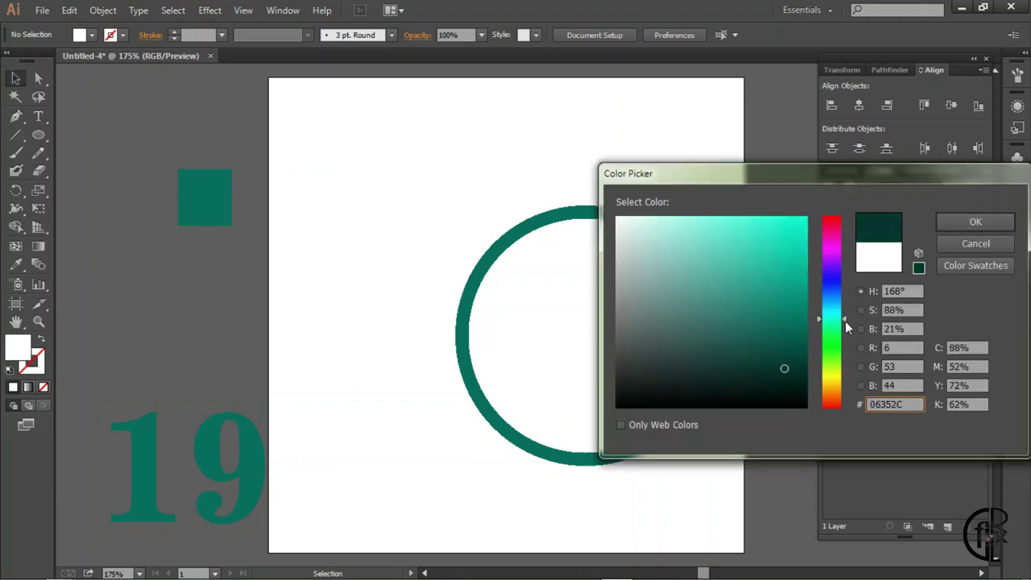
drag(846, 327, 844, 297)
click(976, 221)
Step: Draw a navy triangle with the Pen tool and stretch it to 1.13 in tall
key(p)
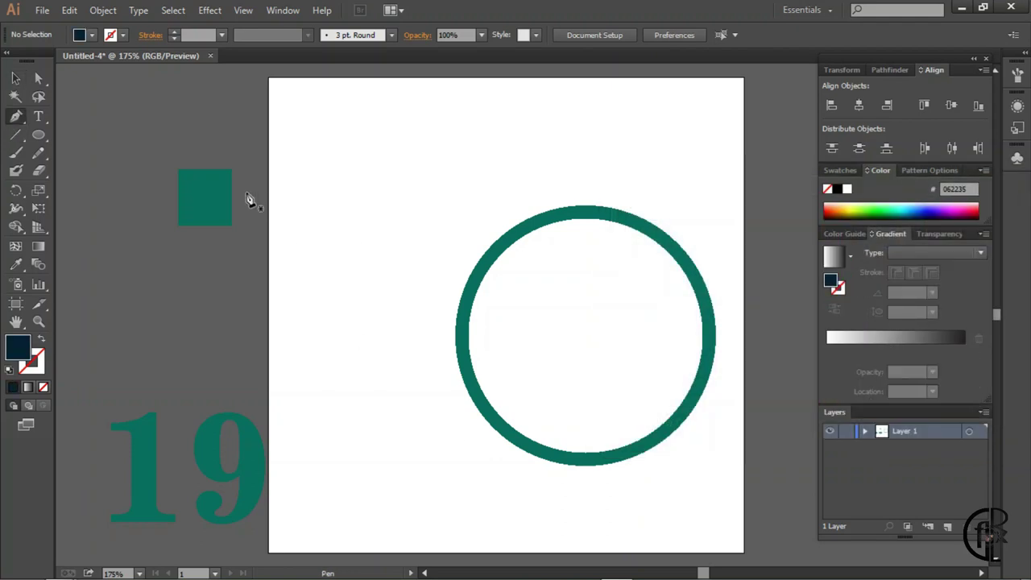
click(337, 158)
click(337, 210)
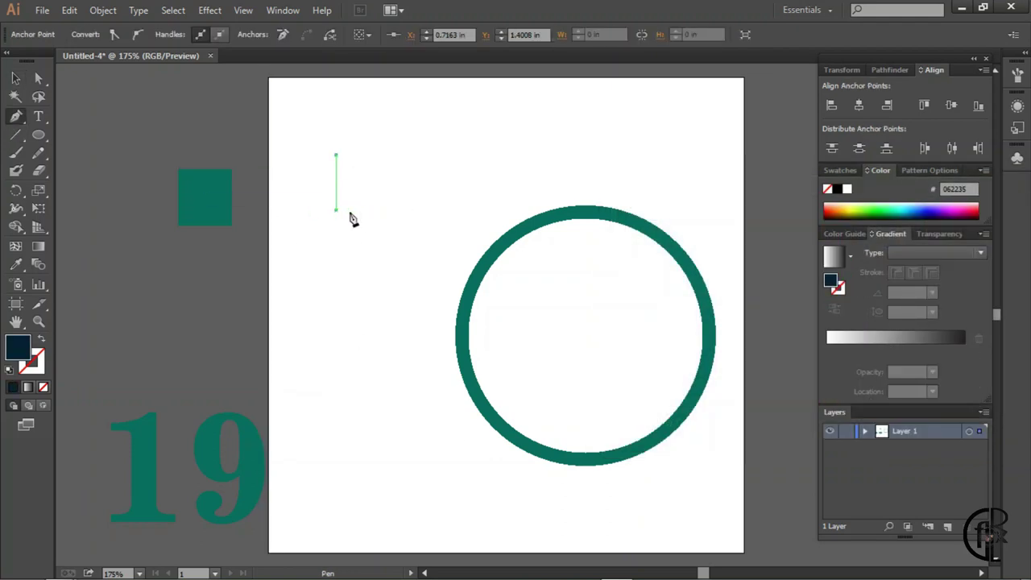
click(368, 210)
click(337, 157)
key(v)
click(351, 149)
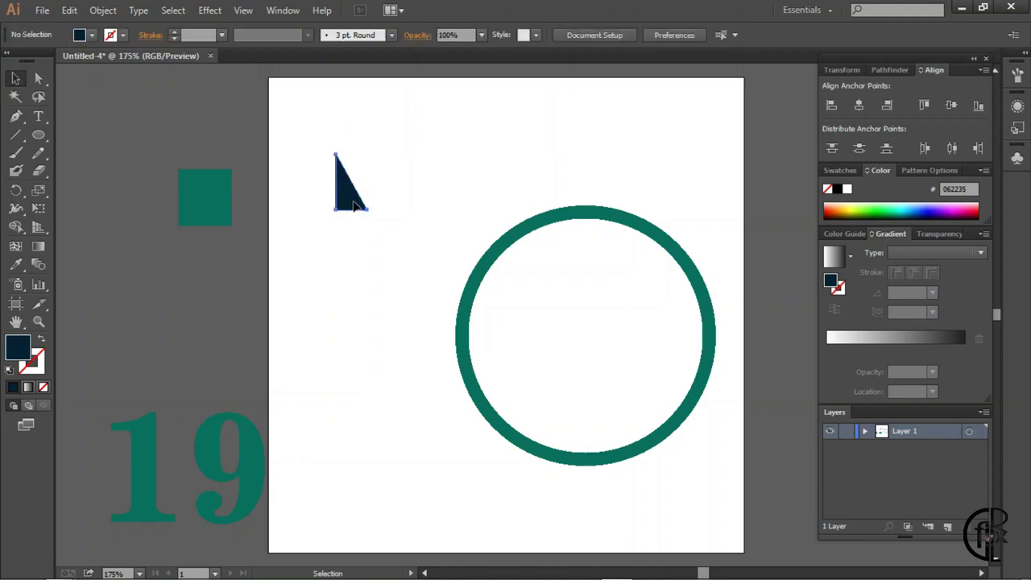
click(342, 173)
drag(352, 155, 358, 101)
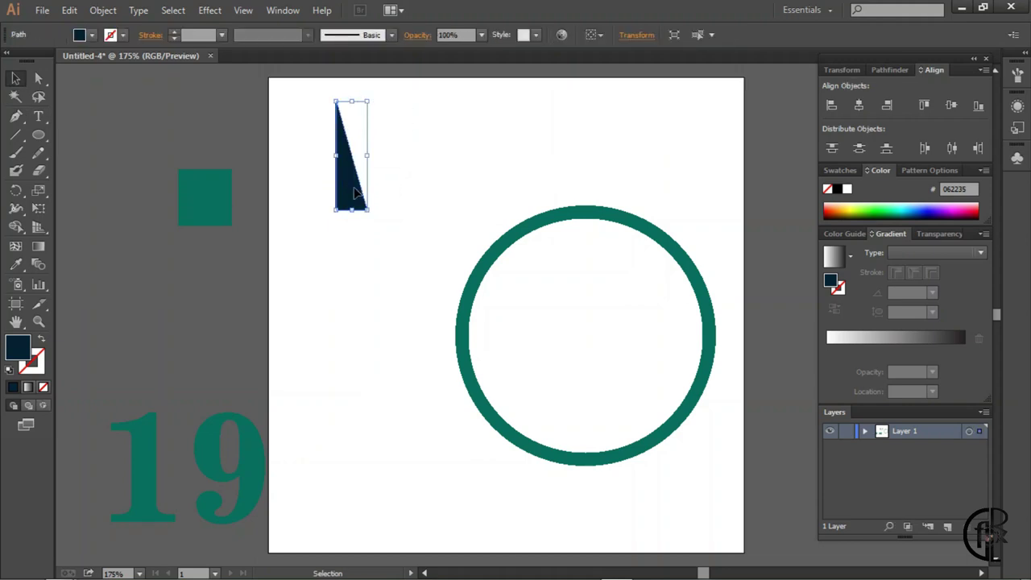
Step: Make a vertically reflected copy of the triangle and stretch one triangle taller
right_click(356, 194)
click(528, 446)
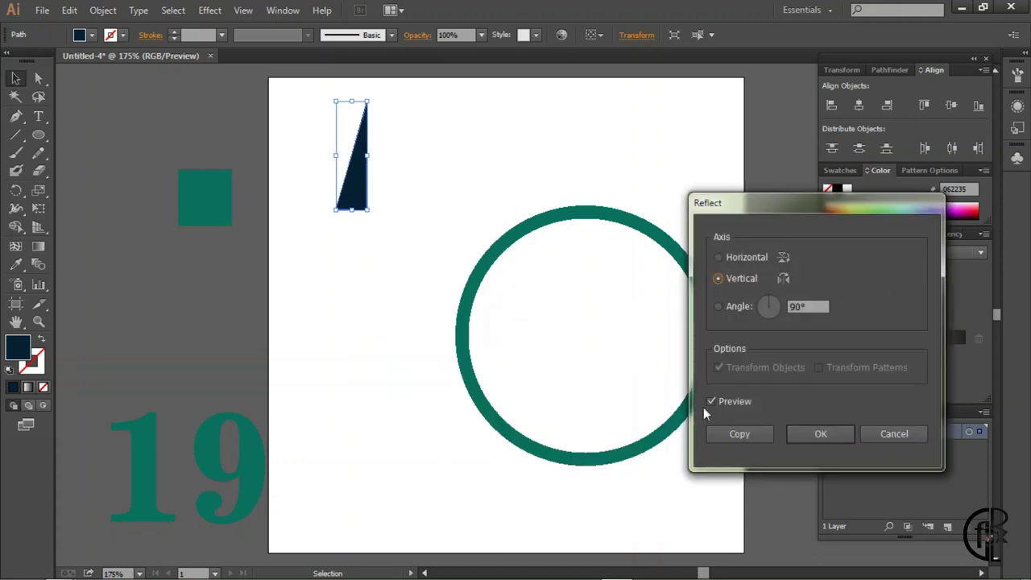
click(741, 434)
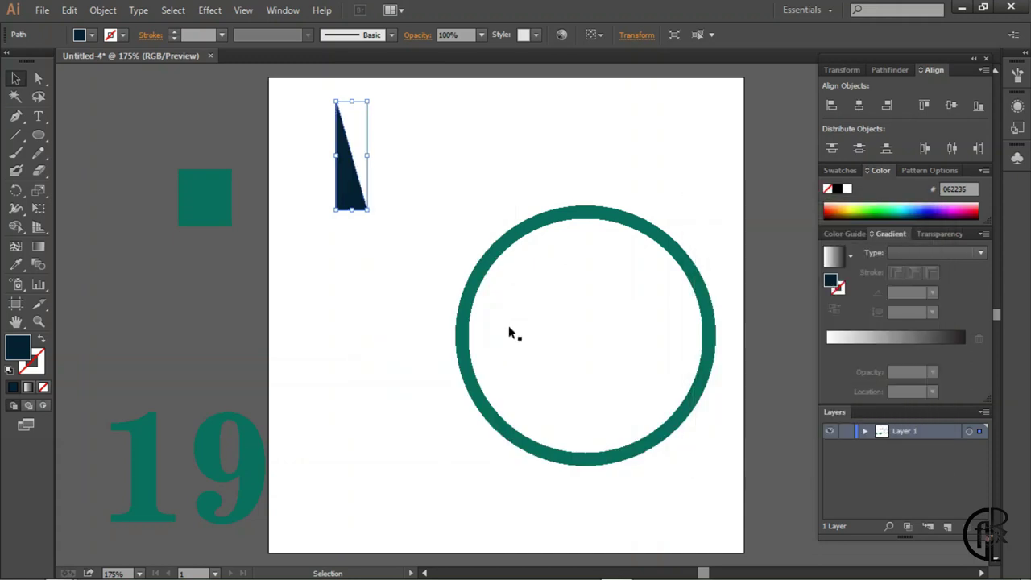
click(424, 142)
click(362, 173)
drag(352, 101, 354, 65)
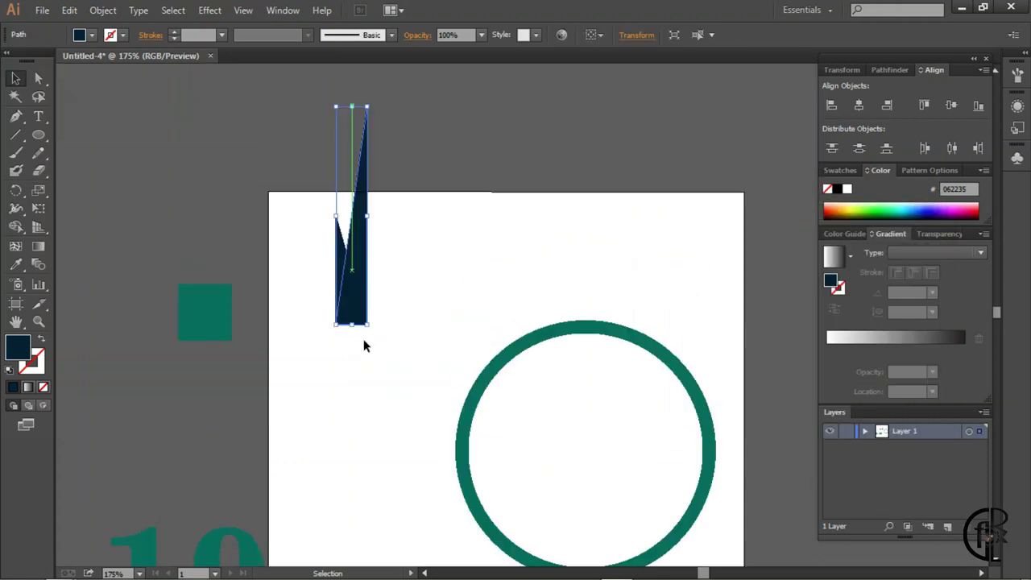
drag(352, 105, 399, 333)
click(296, 127)
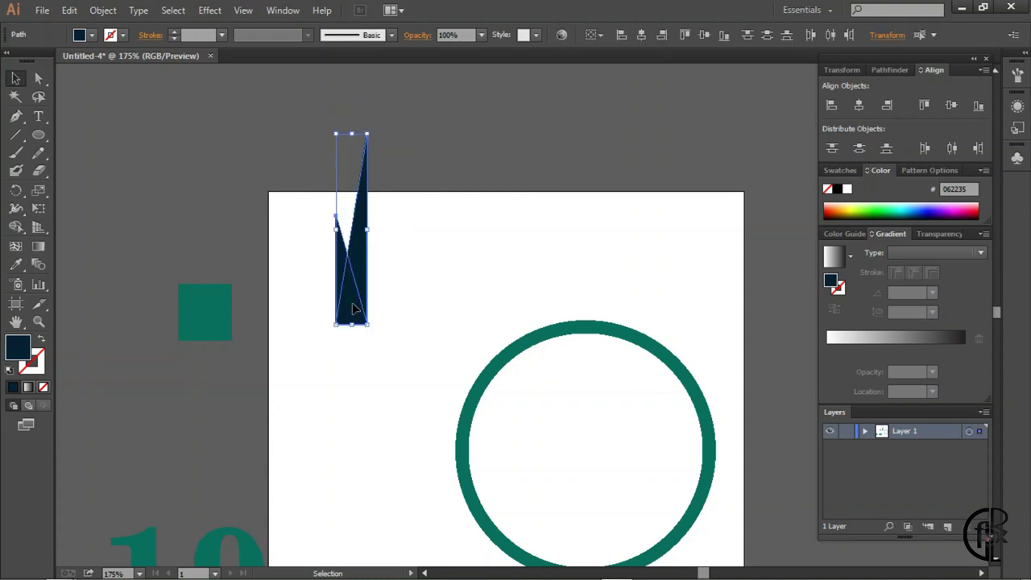
Step: Group both triangles into one hand and resize it to about 0.25 in wide
drag(352, 302, 363, 465)
scroll(472, 368, down, 2)
scroll(453, 360, down, 3)
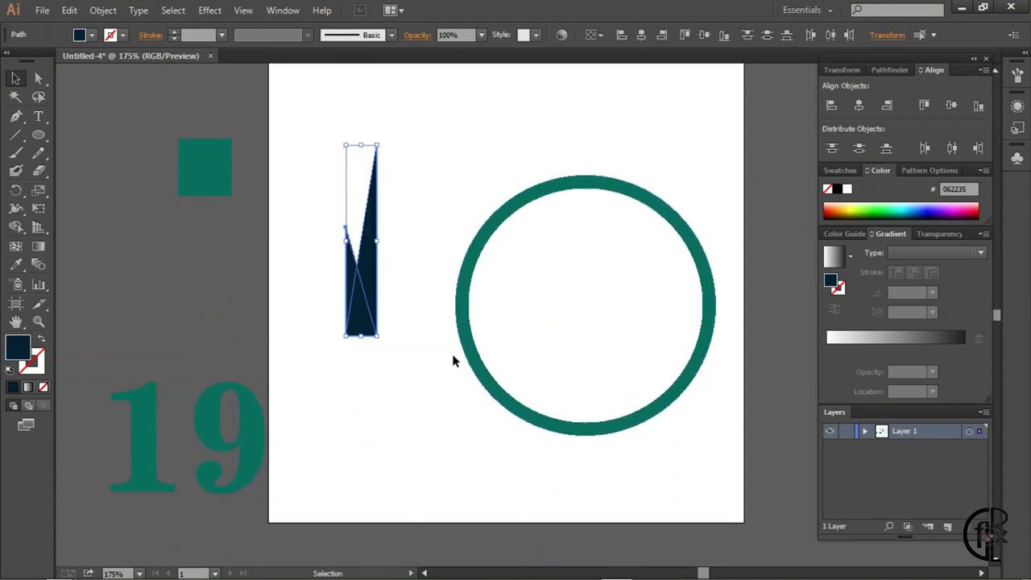
right_click(361, 317)
click(431, 389)
drag(345, 145, 357, 186)
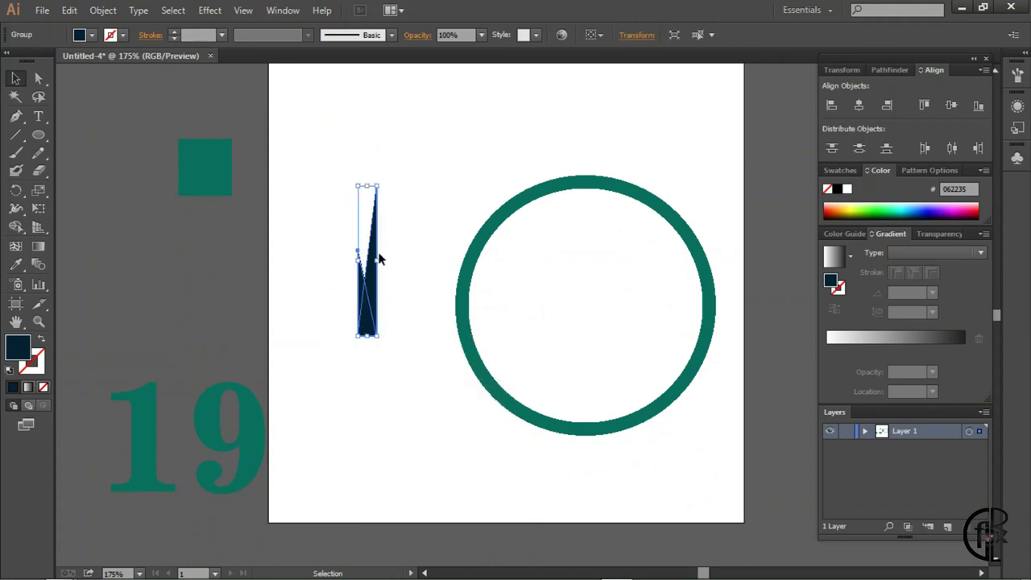
drag(359, 263, 351, 260)
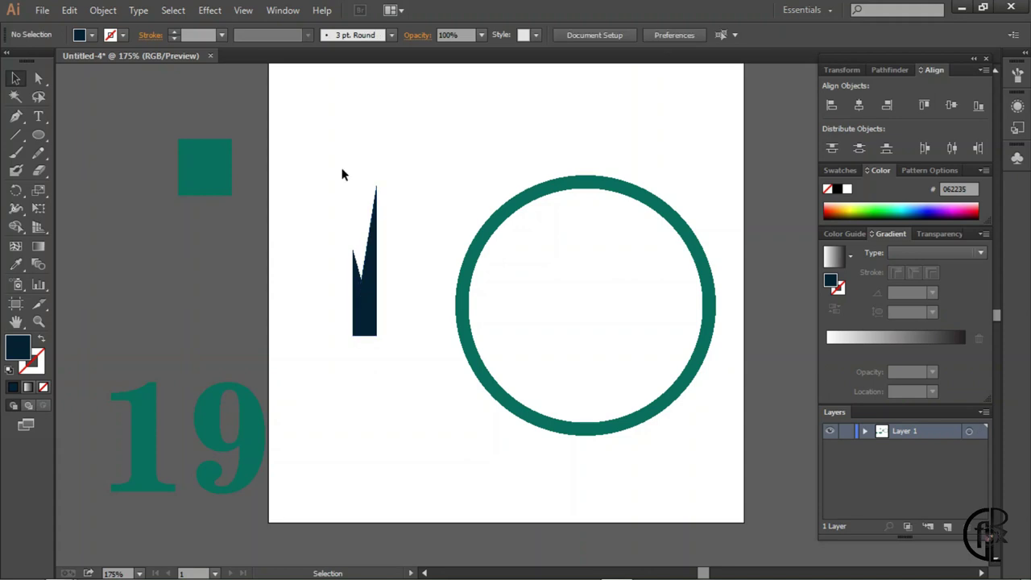
Step: Shorten the hand to about 0.25 × 1.14 in and move it inside the ring, pointing up
drag(340, 170, 405, 350)
drag(380, 190, 379, 228)
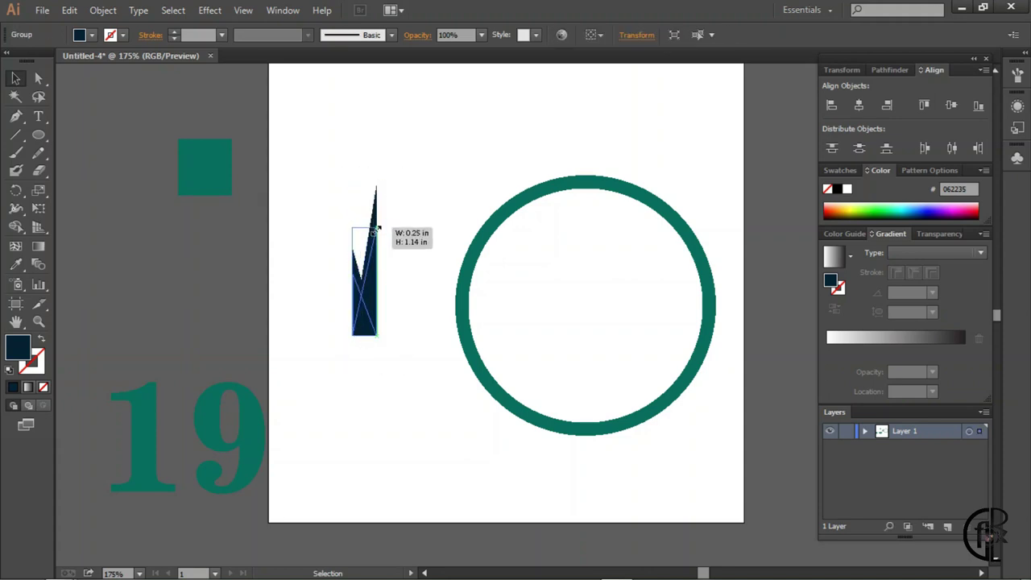
drag(354, 332, 580, 300)
click(683, 448)
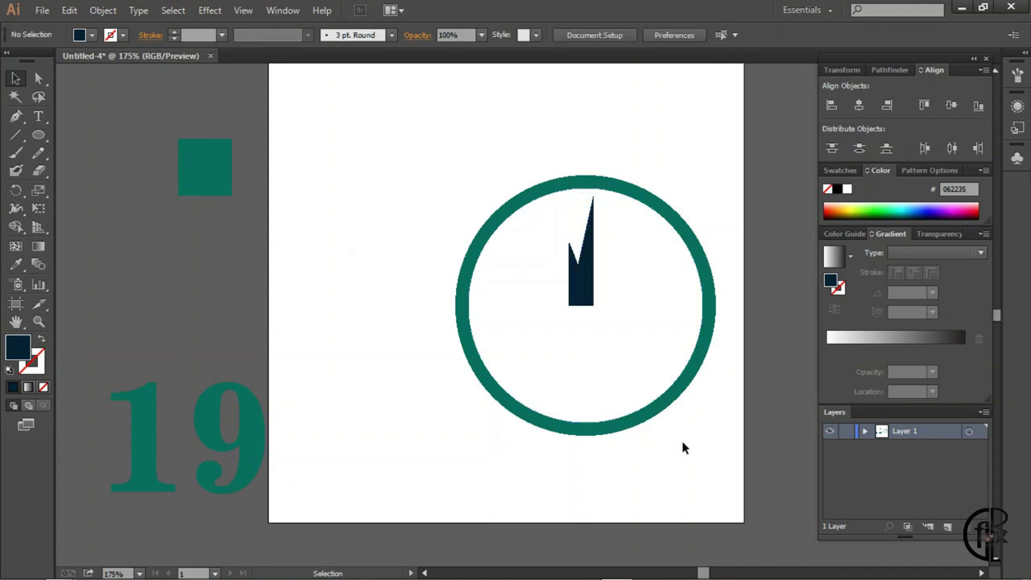
click(582, 302)
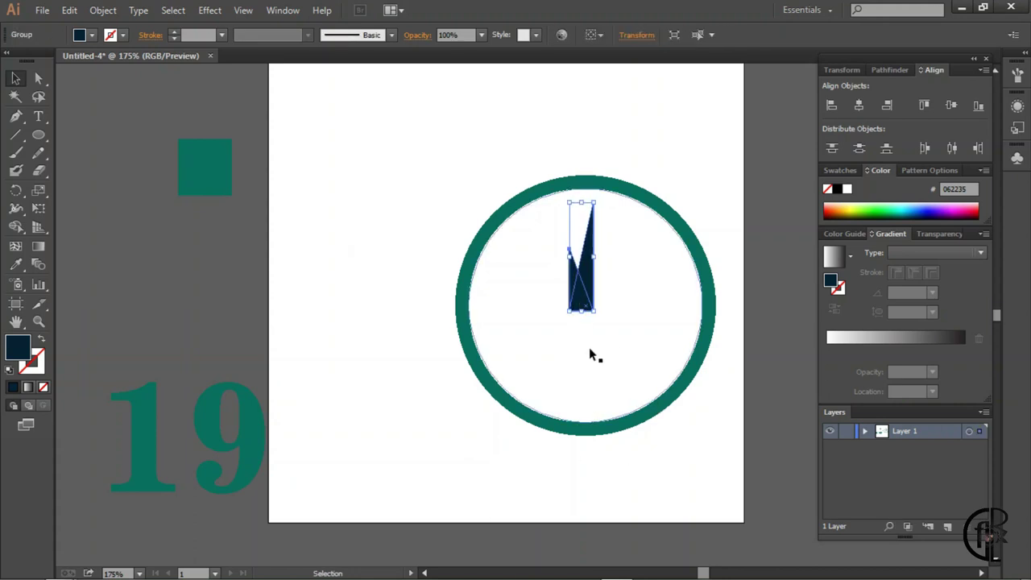
click(408, 415)
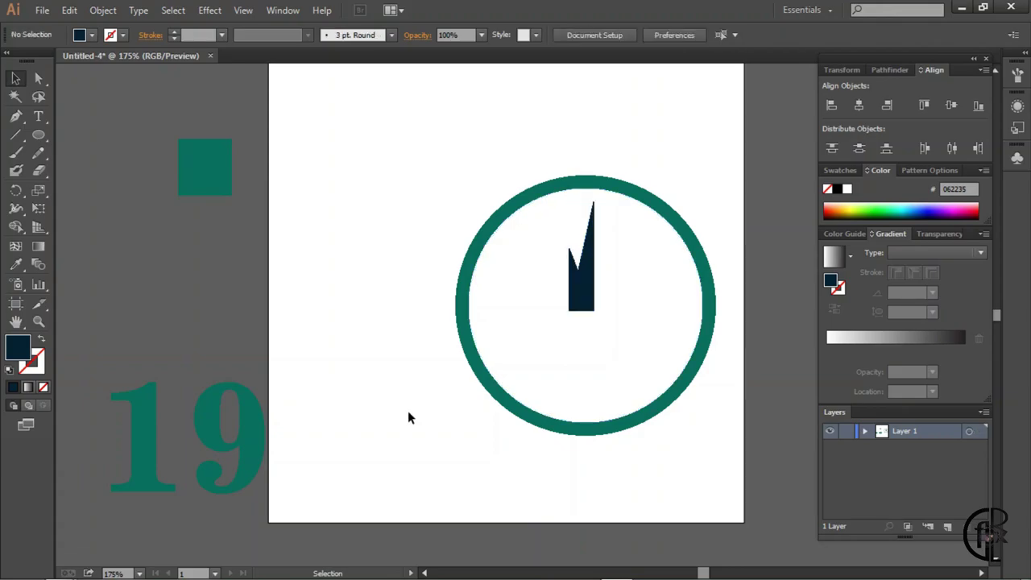
click(498, 300)
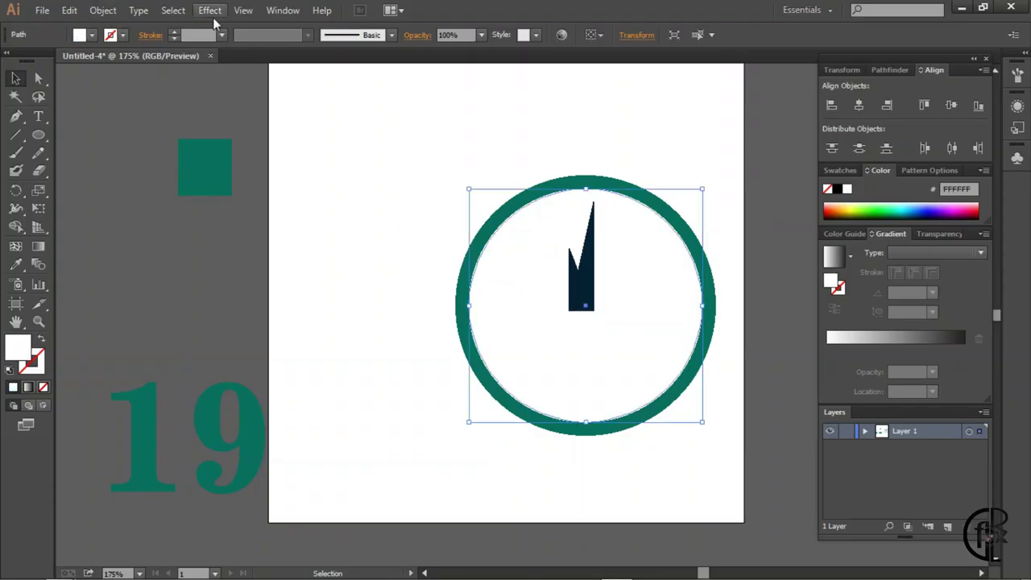
Step: Apply a 75% Multiply, 0.1 in offset drop shadow to the white inner circle and the hand
click(209, 9)
click(407, 184)
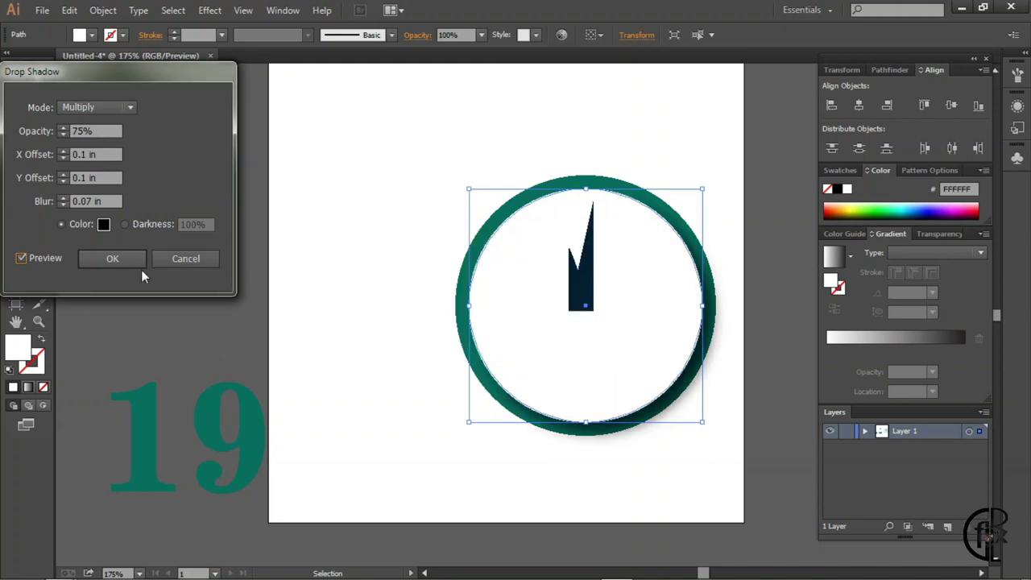
click(135, 261)
click(582, 290)
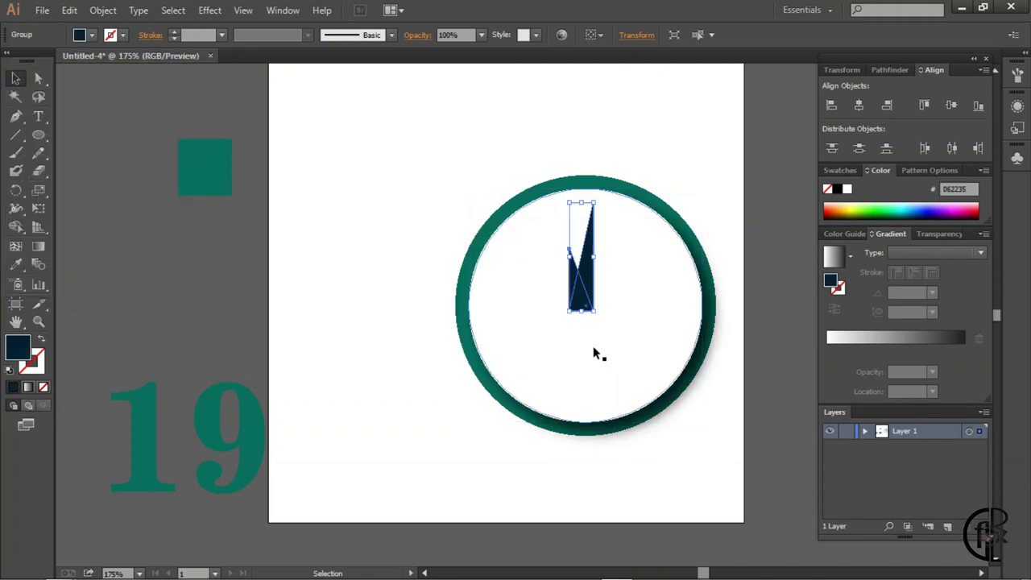
click(211, 9)
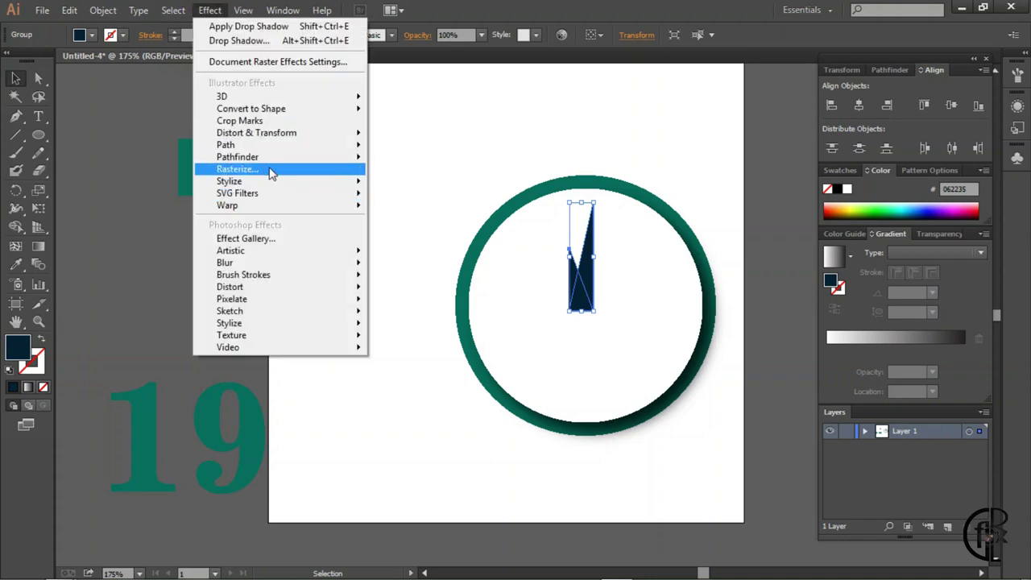
click(387, 184)
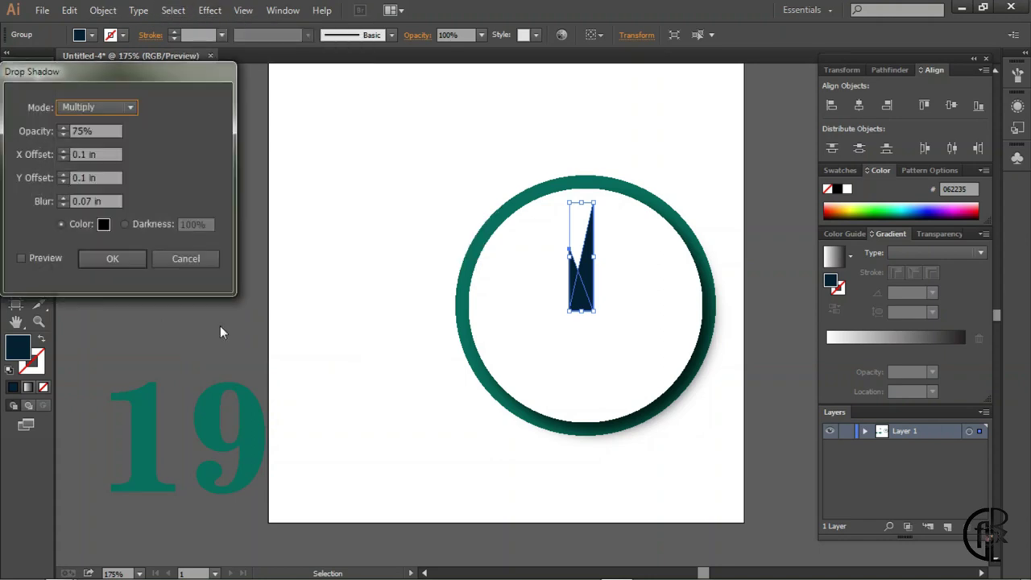
click(118, 248)
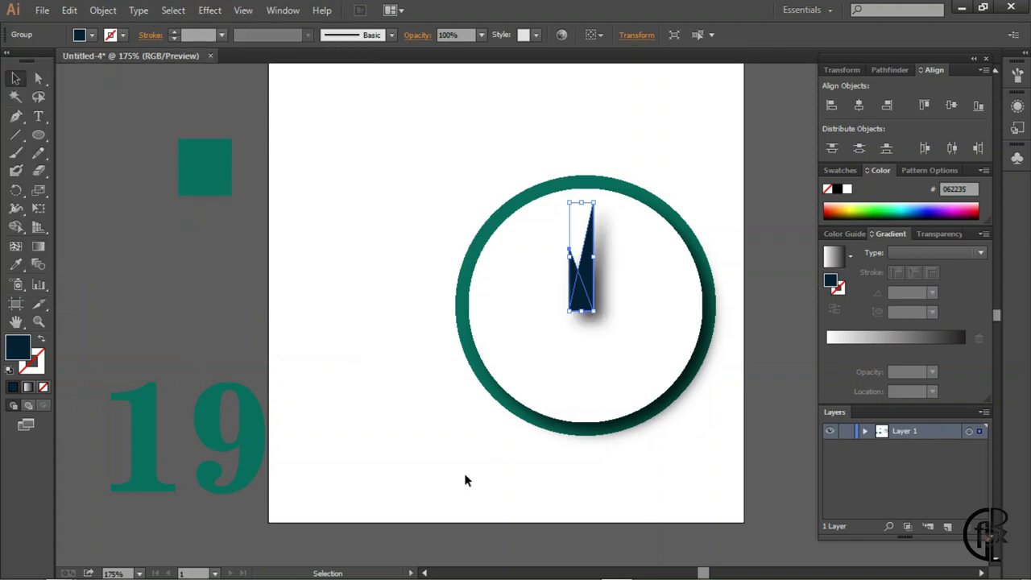
click(500, 466)
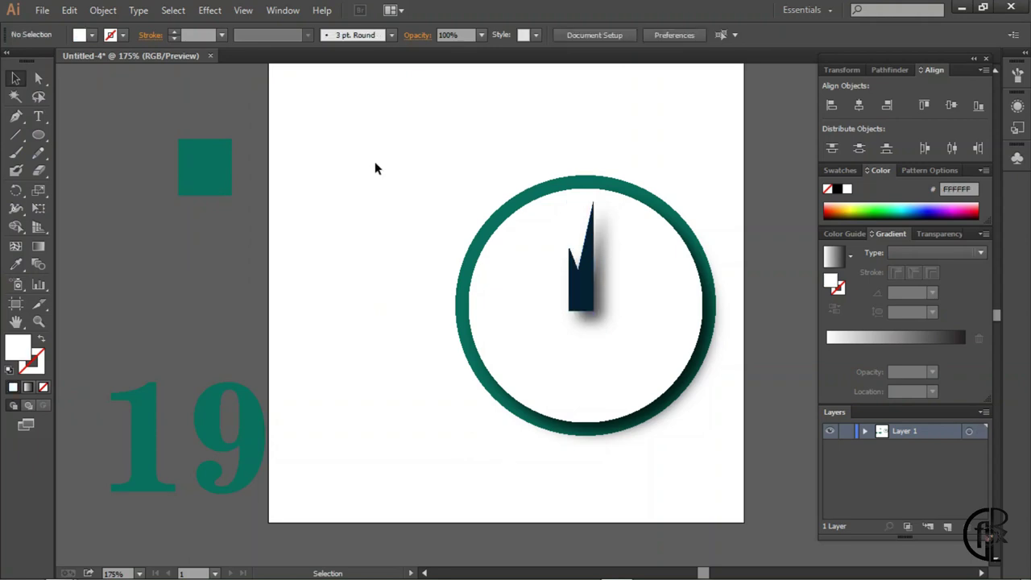
Step: Group the ring and hand, scale the clock down, and bring the 2 19 digits onto the artboard
drag(375, 168, 701, 413)
right_click(640, 352)
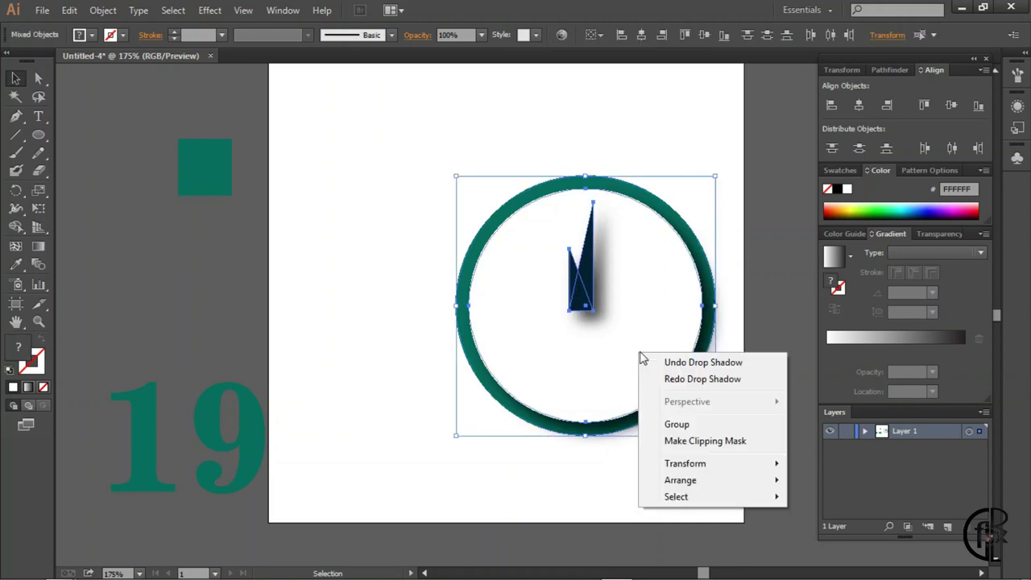
click(679, 425)
mouse_move(715, 435)
mouse_down()
mouse_move(636, 338)
mouse_move(585, 308)
mouse_up()
mouse_move(584, 309)
mouse_down()
mouse_move(564, 298)
mouse_move(583, 309)
mouse_up()
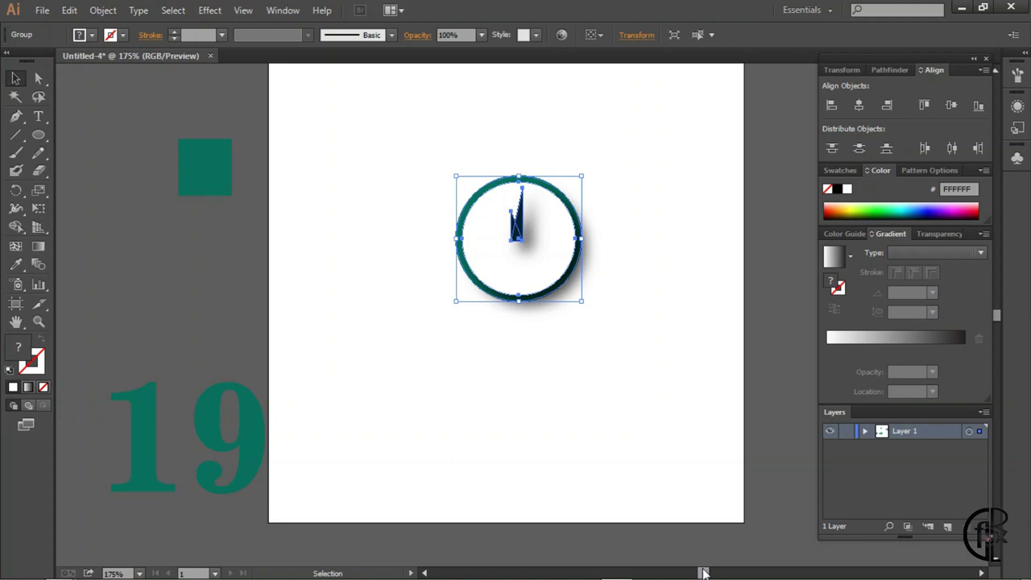
key(ctrl+1)
drag(348, 313, 609, 202)
Step: Zoom in, move the clock between the 2 and the 1, and nudge the 9 left
key(z)
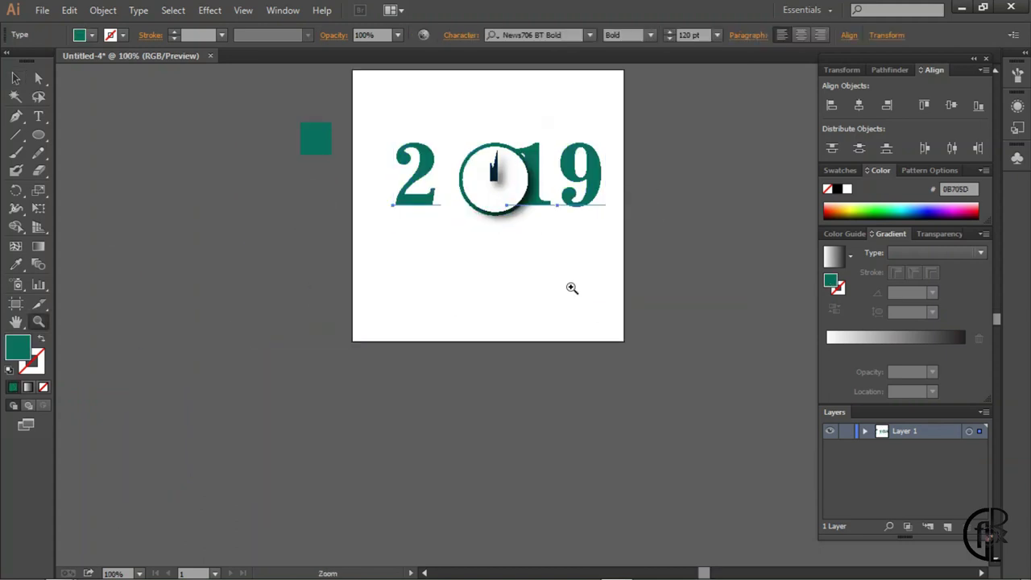
click(571, 288)
drag(414, 298, 560, 399)
key(v)
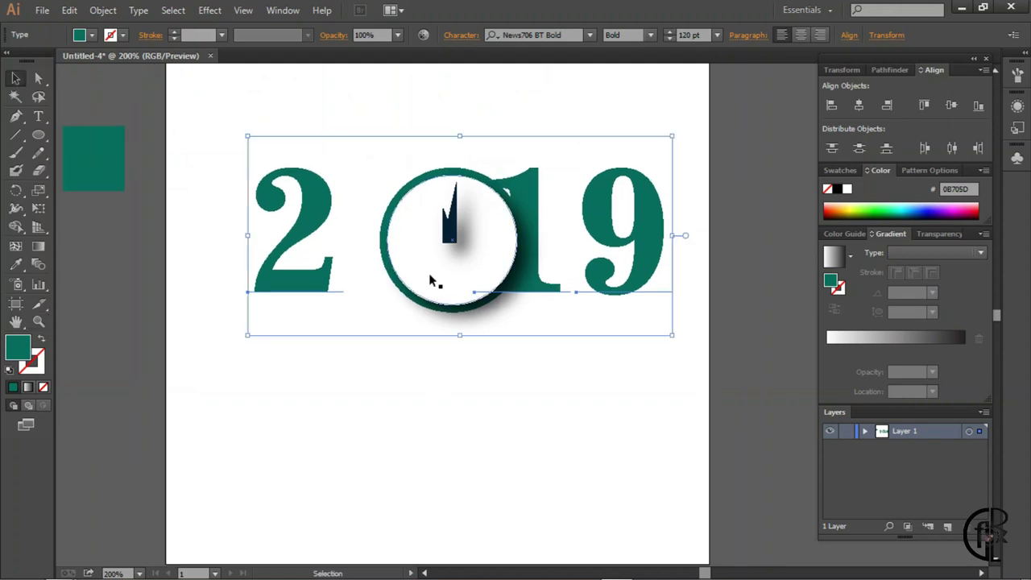
key(ctrl+shift+a)
drag(448, 298, 414, 289)
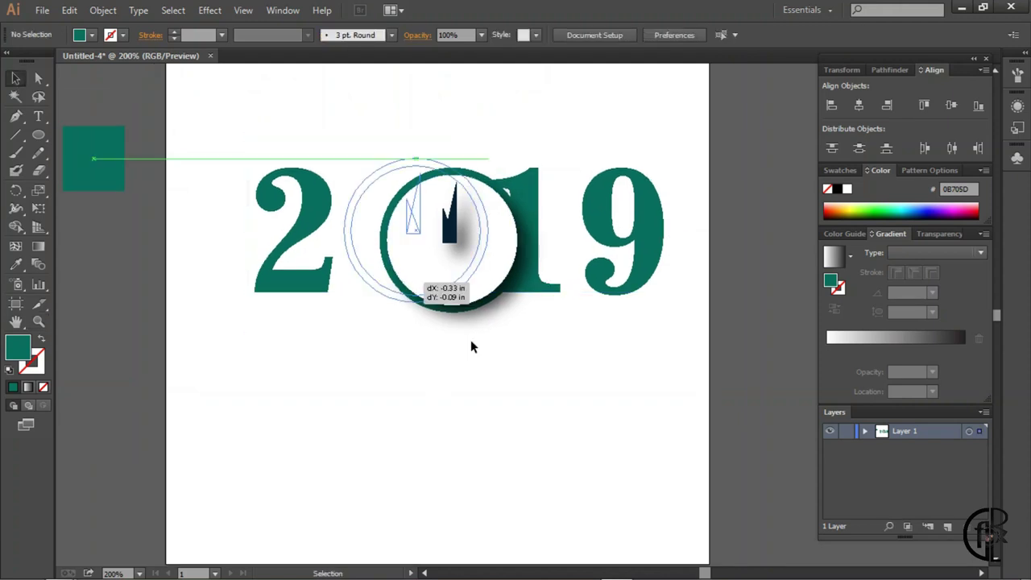
drag(597, 290, 590, 286)
Step: Fine-tune the spacing of the 2 and the 1, undoing a trial move of the 1
drag(231, 302, 309, 176)
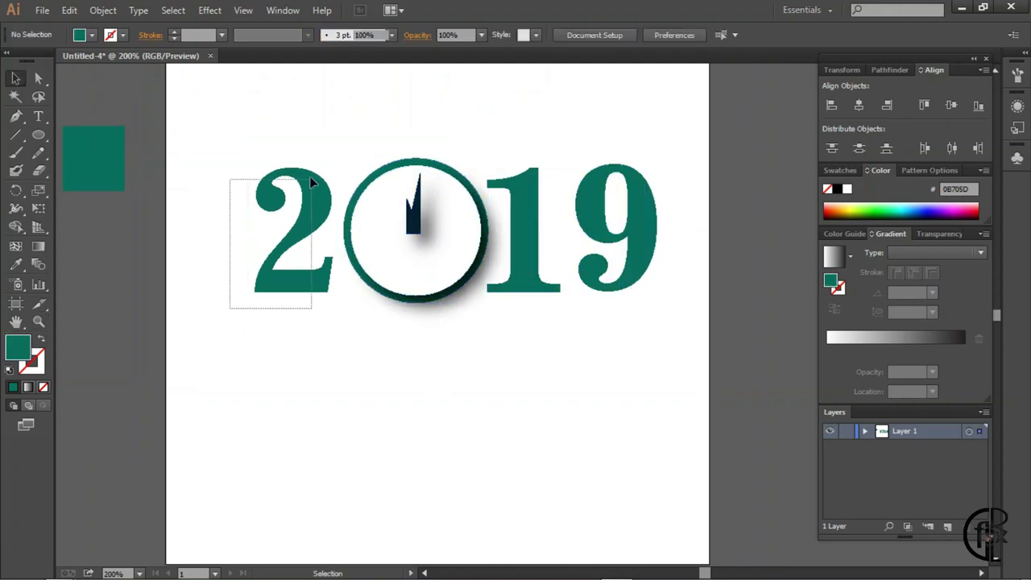
click(372, 321)
mouse_move(514, 297)
mouse_down()
mouse_move(541, 283)
mouse_move(513, 343)
mouse_move(523, 295)
mouse_up()
key(ctrl+z)
right_click(527, 237)
key(Escape)
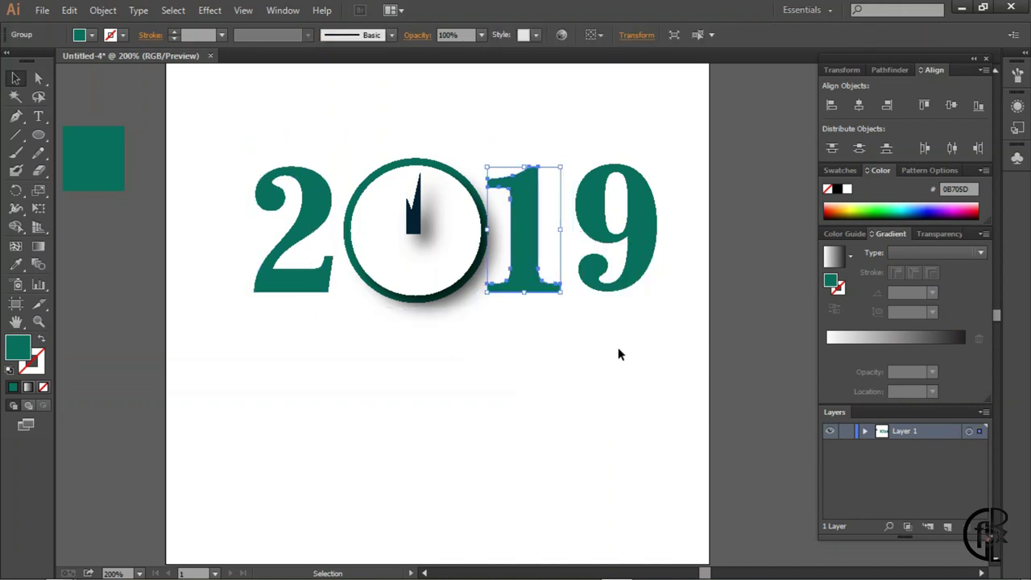
click(620, 350)
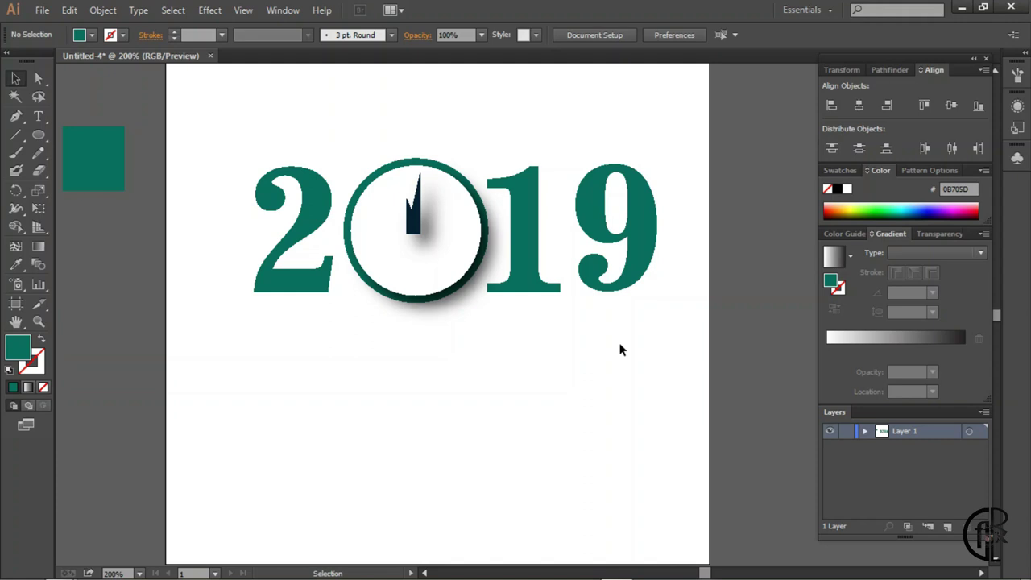
click(290, 257)
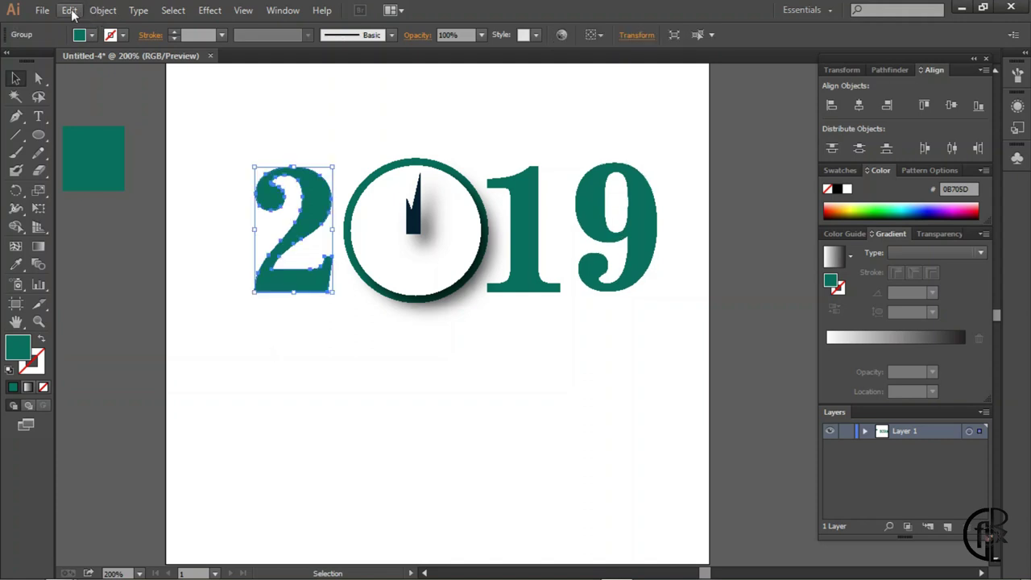
Step: Offset the 2's path by 6 and fill the offset outline white (FFFFFF)
click(103, 10)
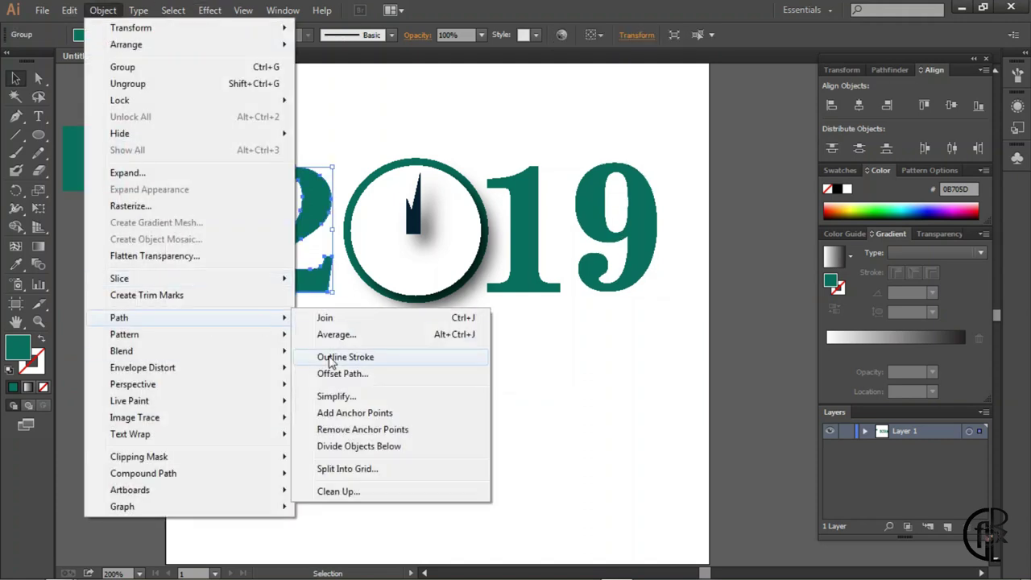
click(339, 375)
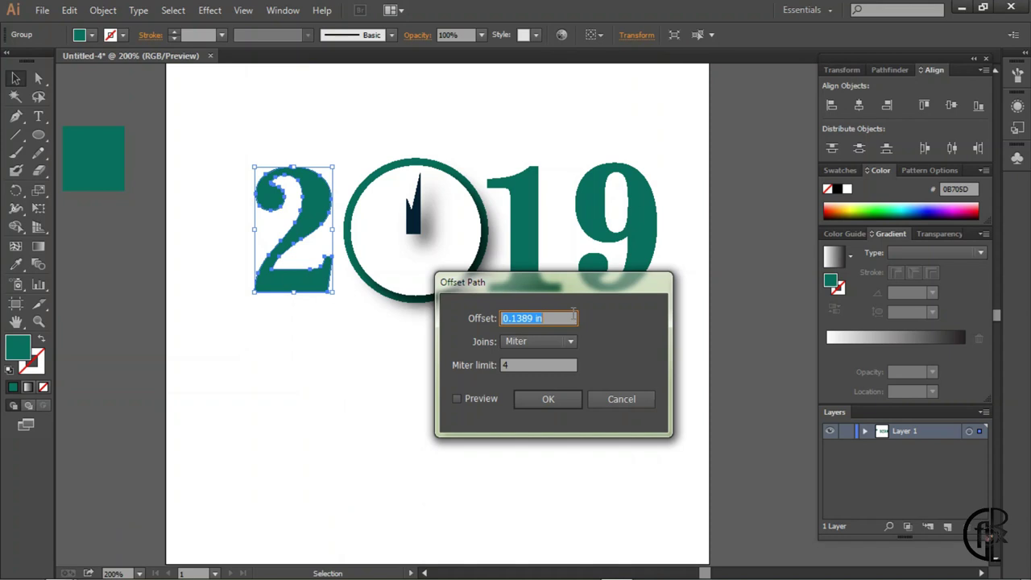
text(6)
click(457, 399)
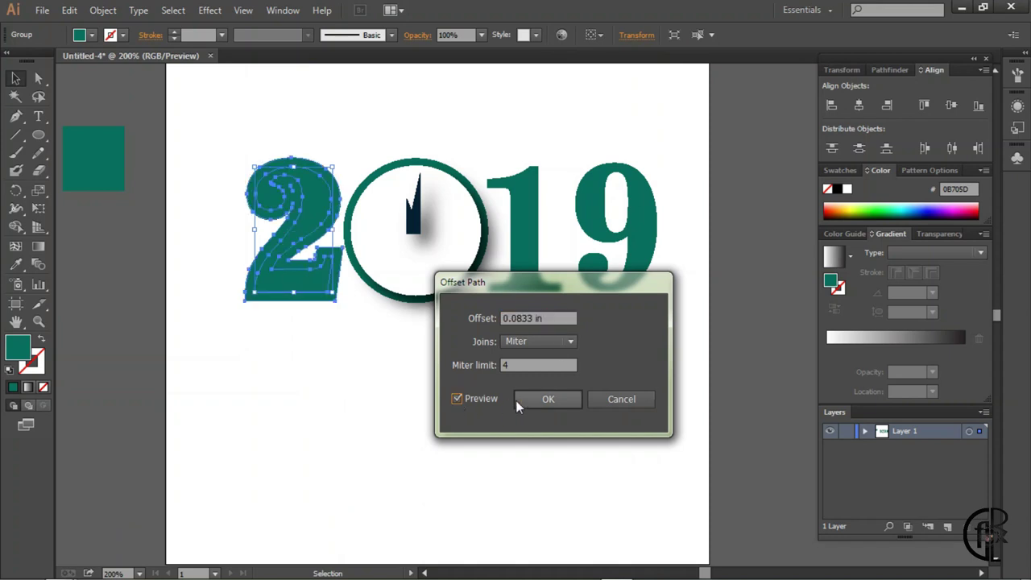
click(544, 400)
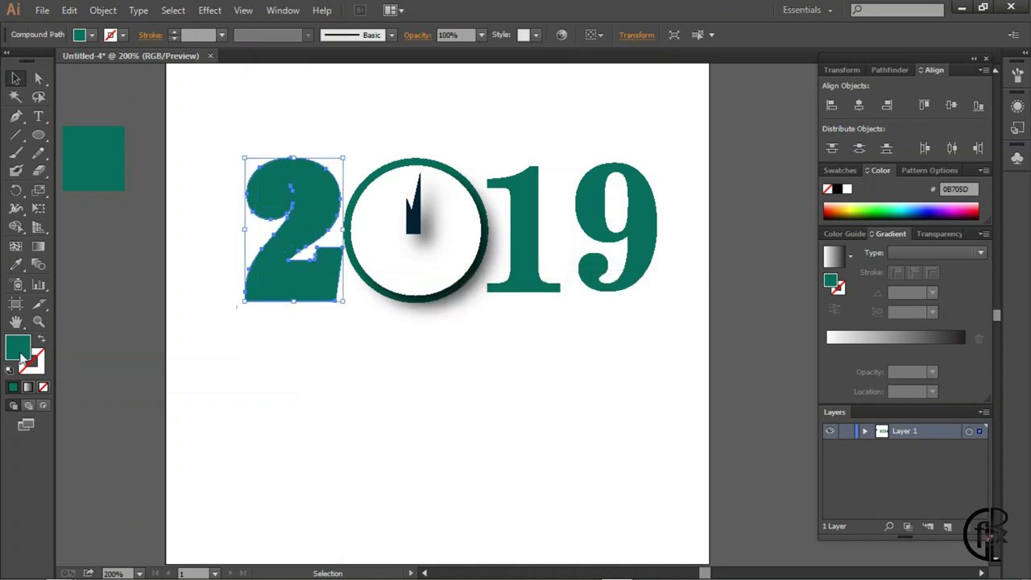
double_click(829, 280)
text(ffffff)
click(973, 221)
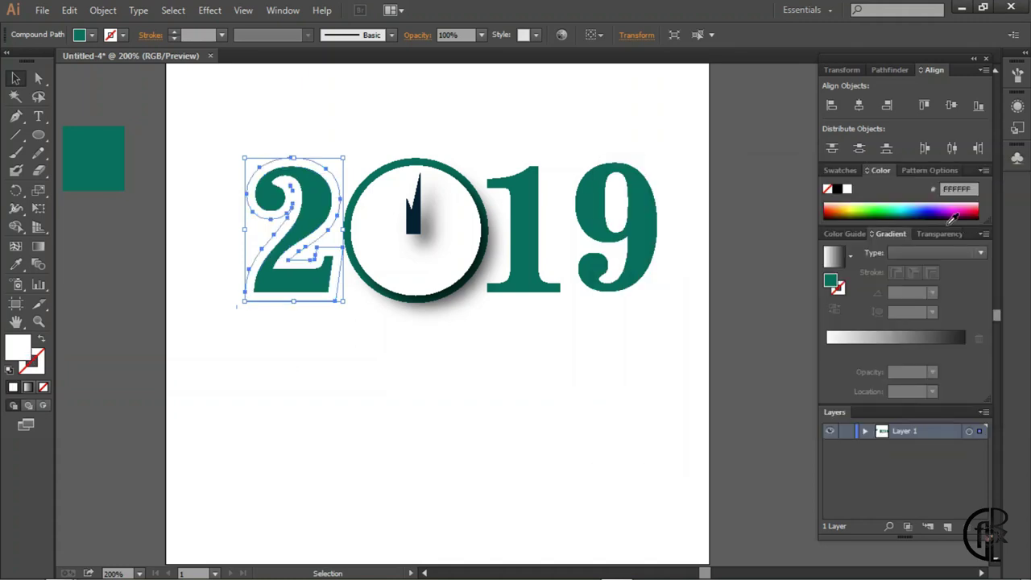
Step: Add a drop shadow with opacity 70 to the outlined 2
click(343, 308)
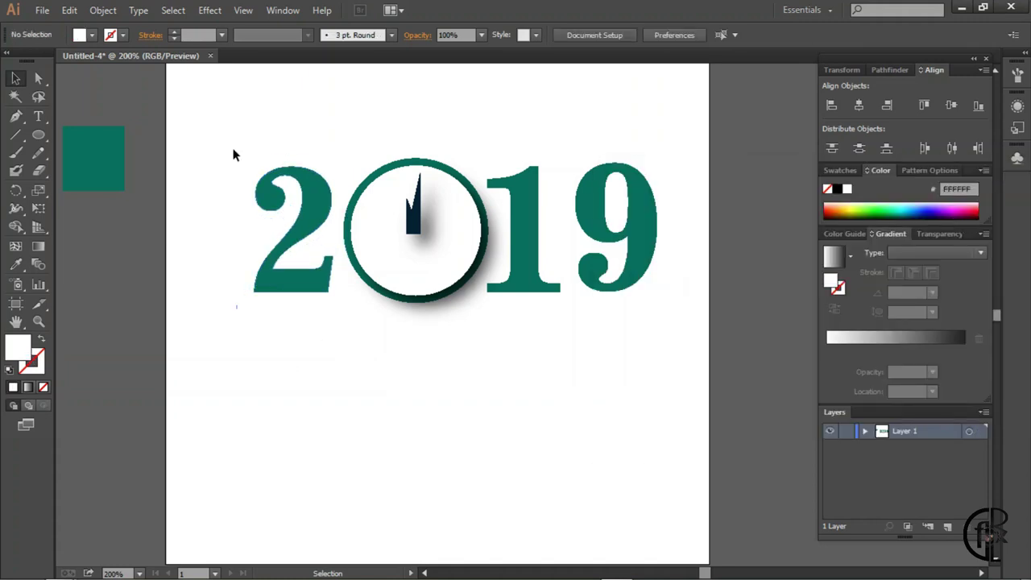
click(284, 287)
click(211, 10)
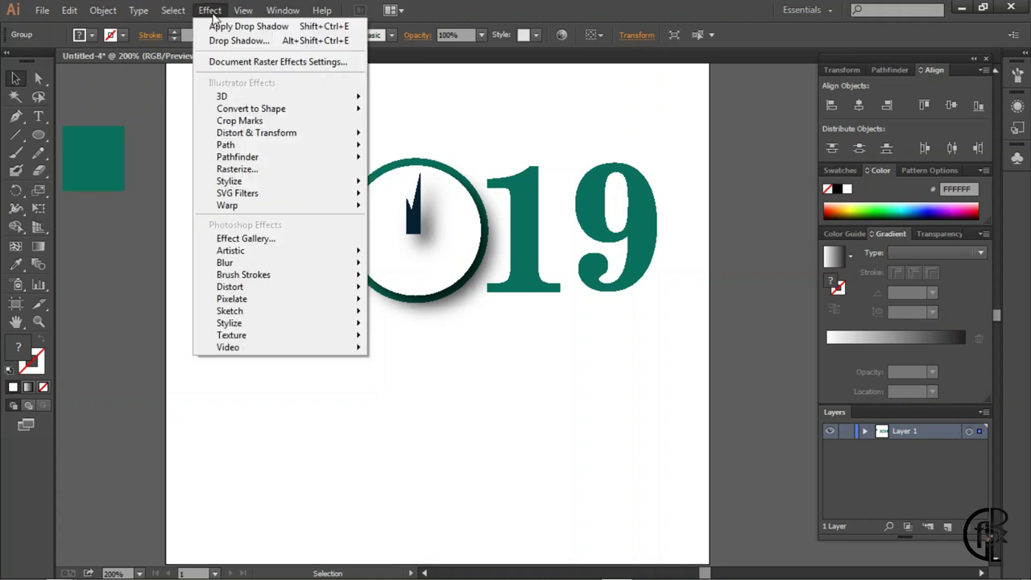
click(395, 183)
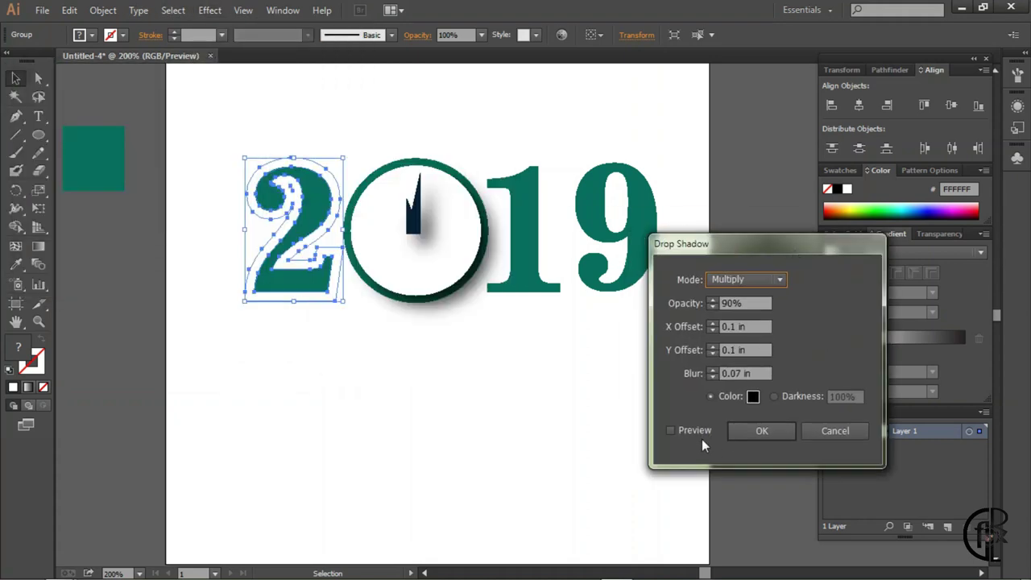
click(687, 429)
click(744, 303)
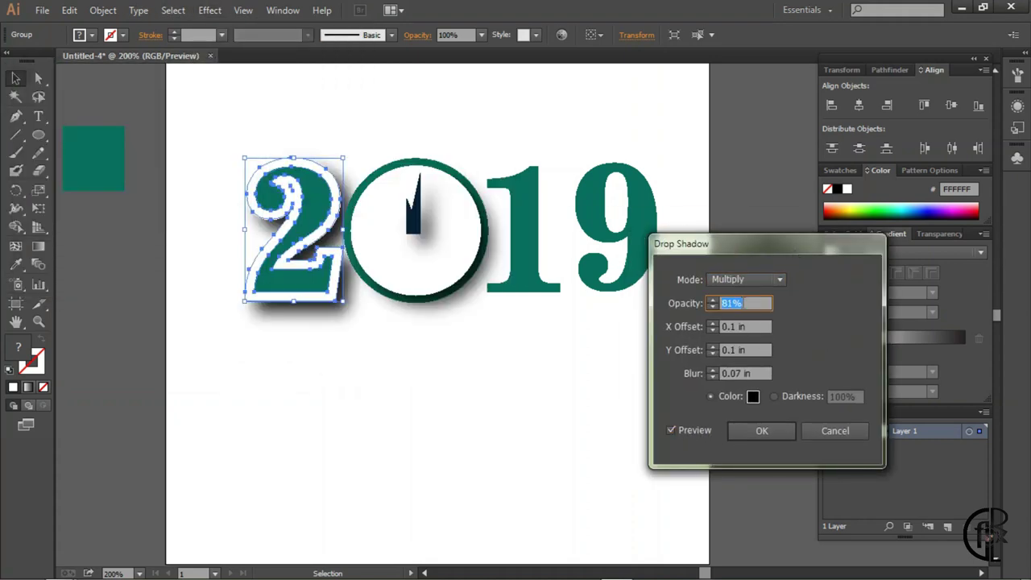
text(70)
click(762, 430)
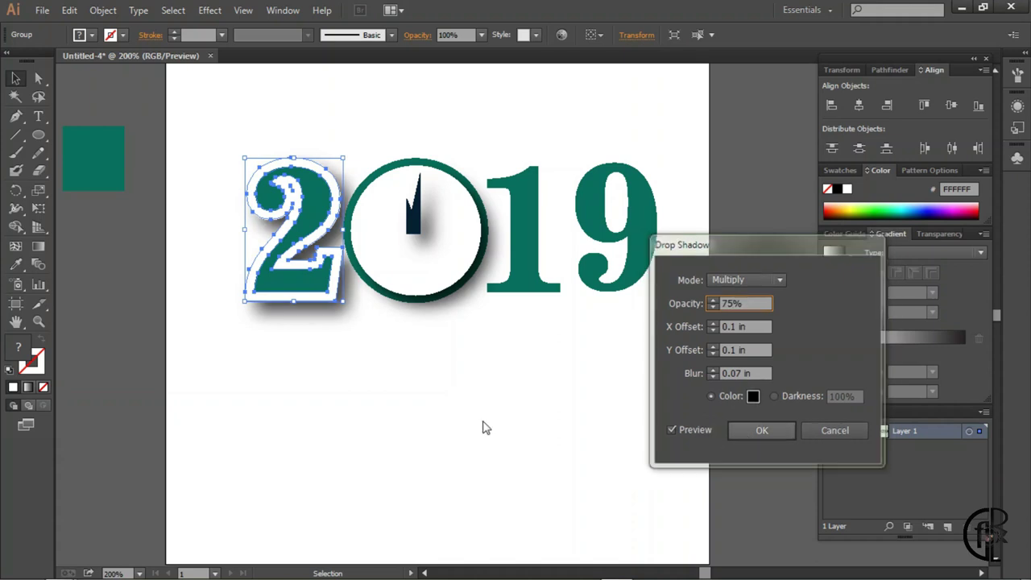
click(261, 352)
Step: Shift the clock slightly left and send it behind the 2
drag(390, 284, 427, 384)
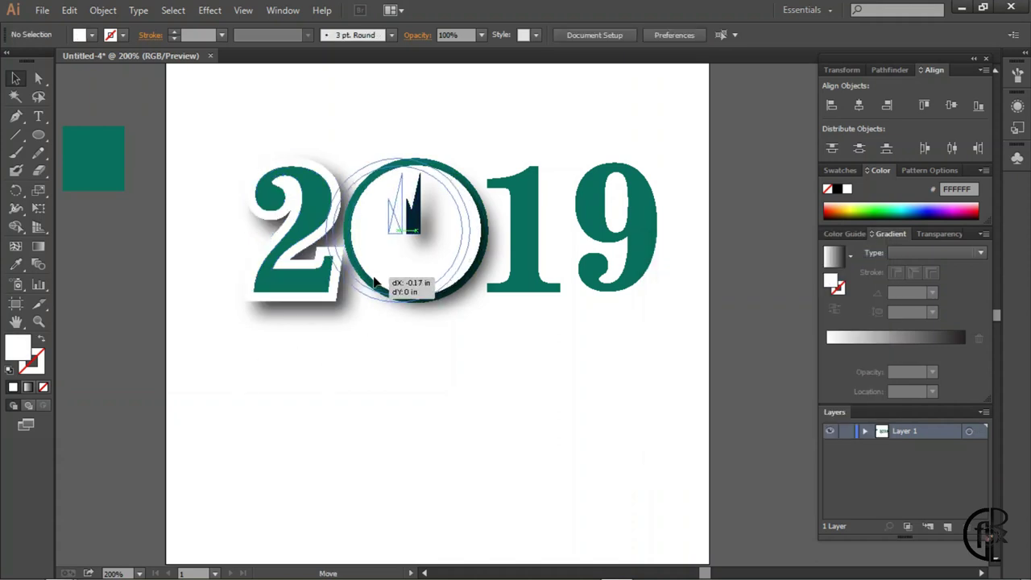
right_click(422, 267)
mouse_move(469, 378)
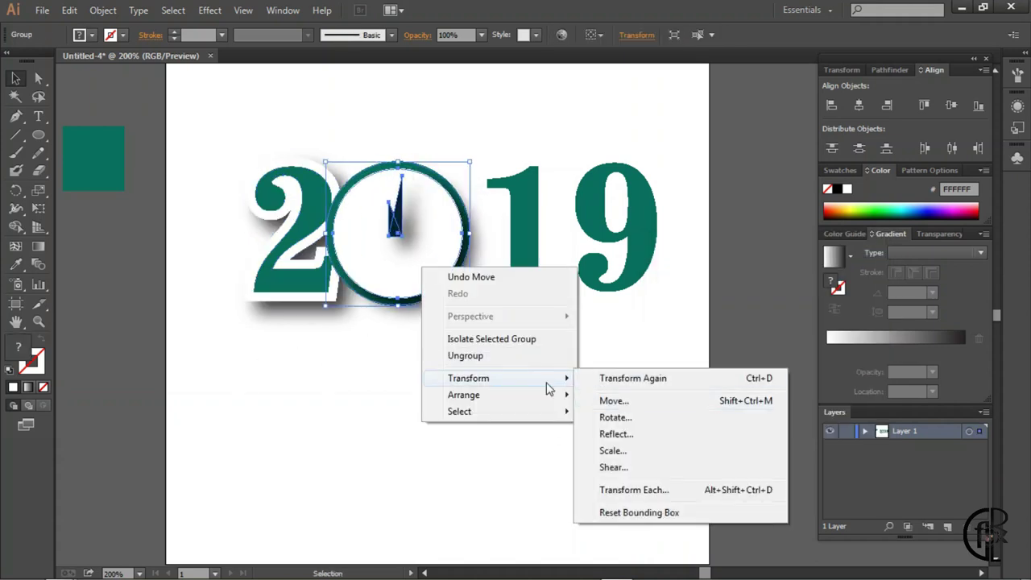
click(645, 444)
drag(409, 276, 407, 276)
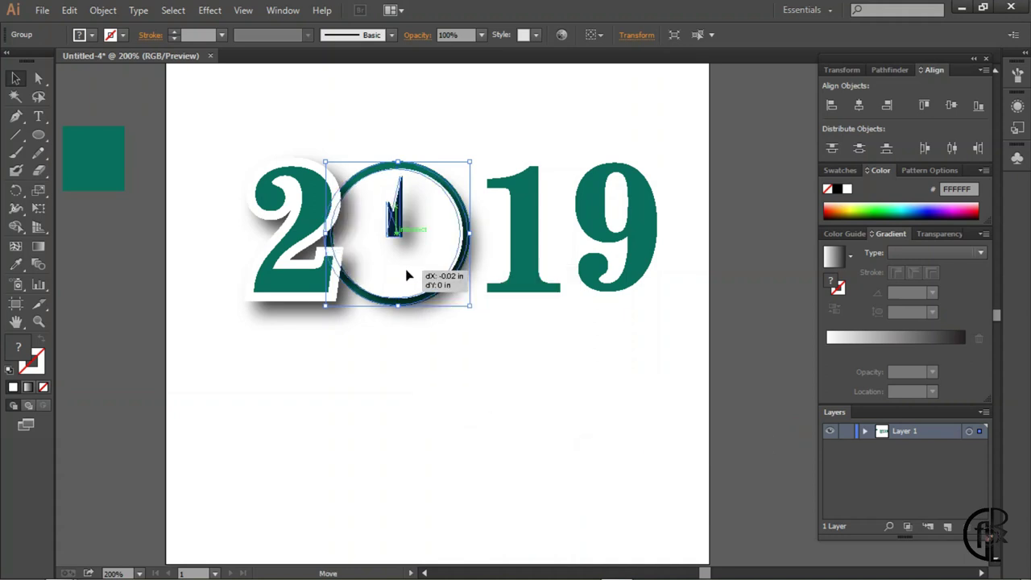
Step: Give the 1 an offset path outline filled white (FFFFFF)
click(531, 226)
click(103, 9)
click(330, 373)
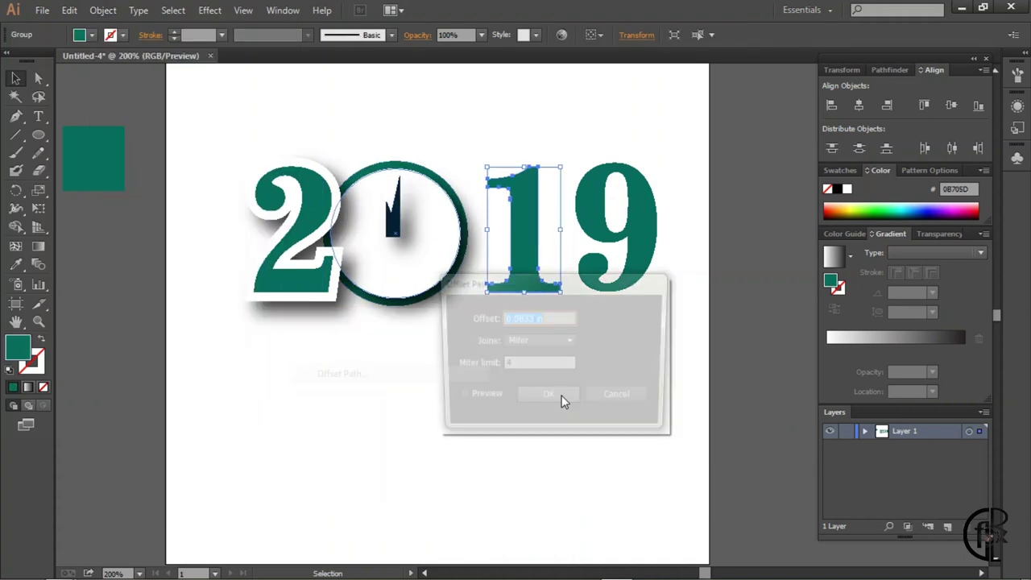
click(552, 399)
double_click(18, 346)
text(FFFFFF)
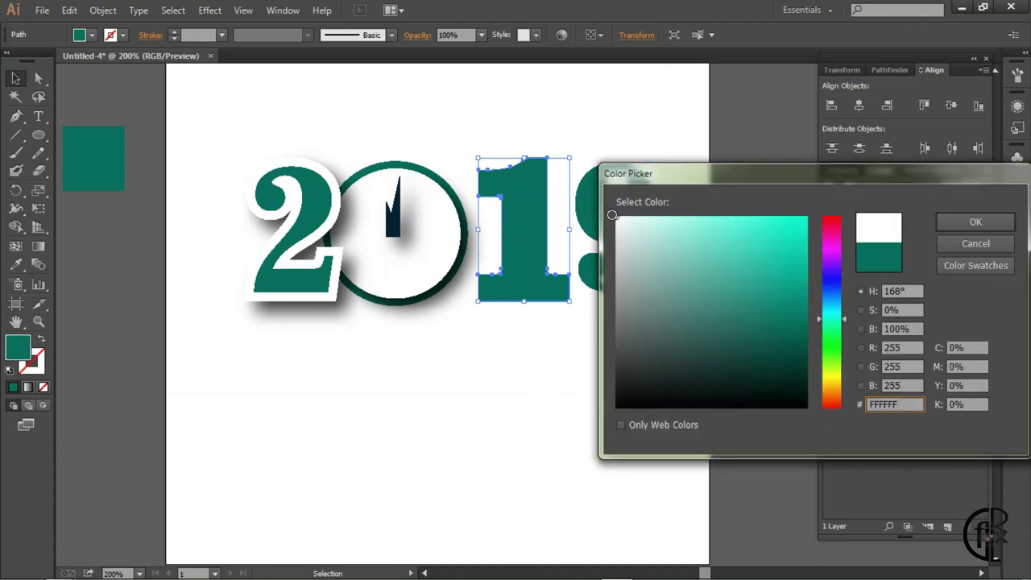
key(Return)
Step: Add a drop shadow to the outlined 1
click(474, 142)
click(524, 207)
click(210, 9)
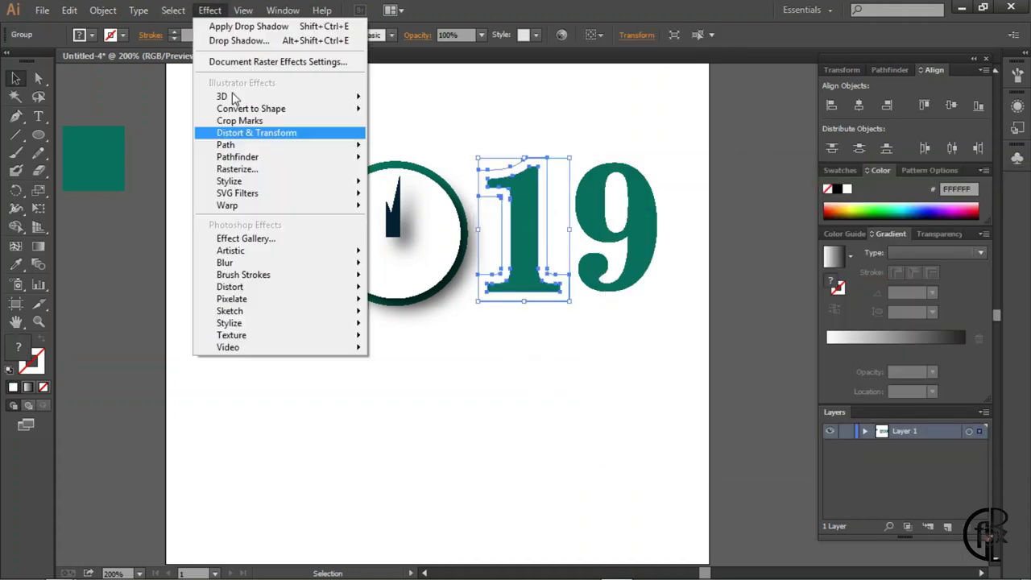
click(403, 185)
click(670, 430)
click(762, 430)
Step: Try moving the 1 left toward the clock, undo it, and select the 9
click(545, 375)
drag(535, 293, 500, 298)
click(598, 353)
key(ctrl+z)
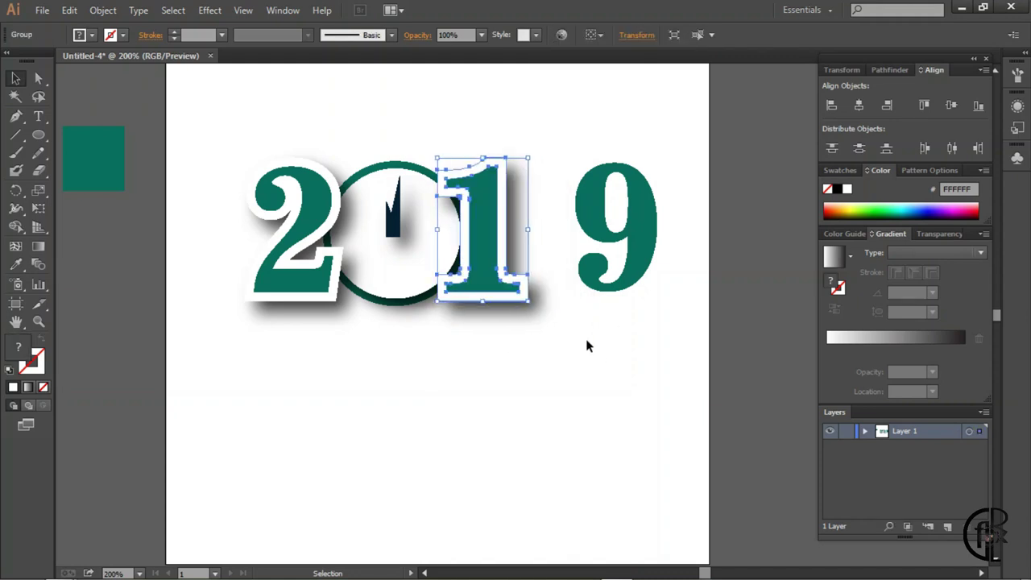
click(580, 332)
click(645, 234)
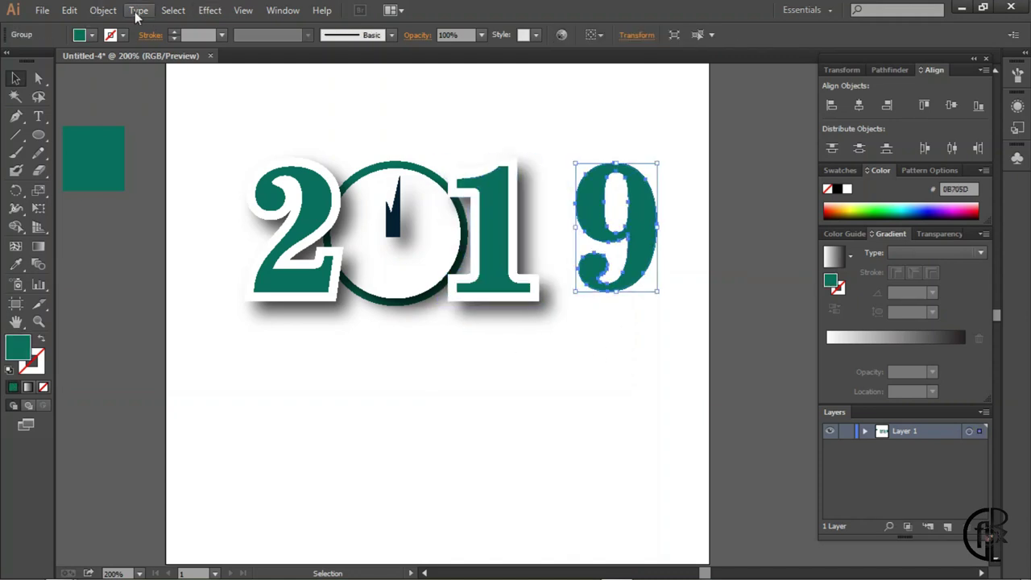
Step: Give the 9 a white offset path outline and move it beside the 1
click(104, 10)
click(342, 373)
text(6 p)
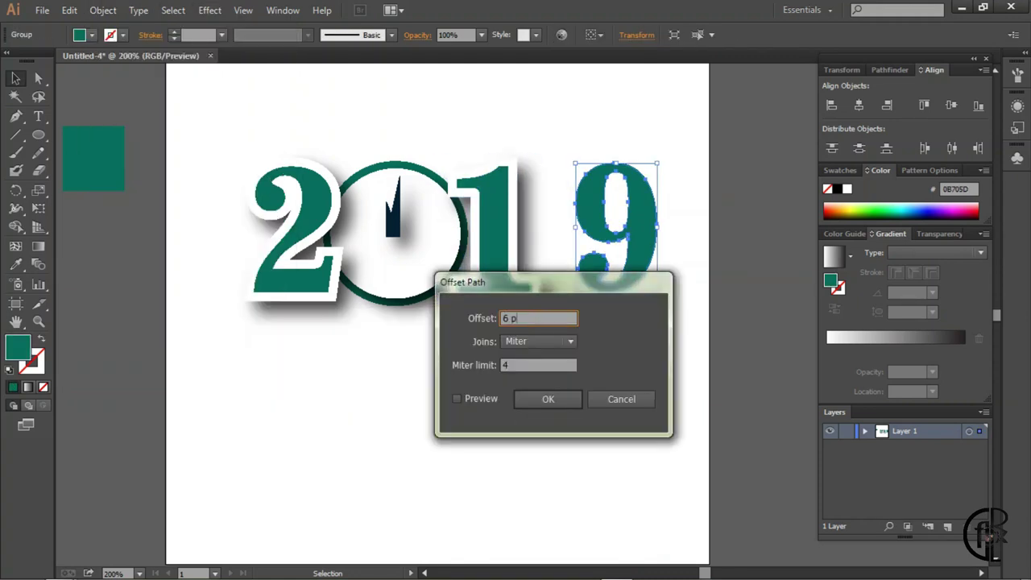
key(Return)
double_click(18, 348)
click(619, 218)
click(997, 226)
drag(645, 290, 613, 291)
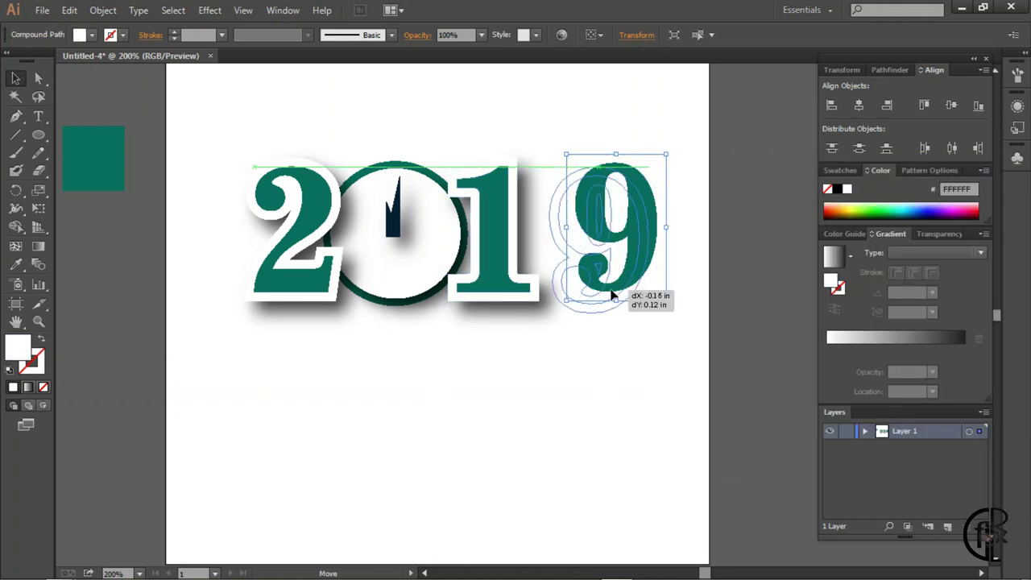
Step: Add a drop shadow to the 9 and send it behind the other digits
click(209, 10)
click(403, 159)
click(747, 431)
key(Left)
key(Left)
key(Left)
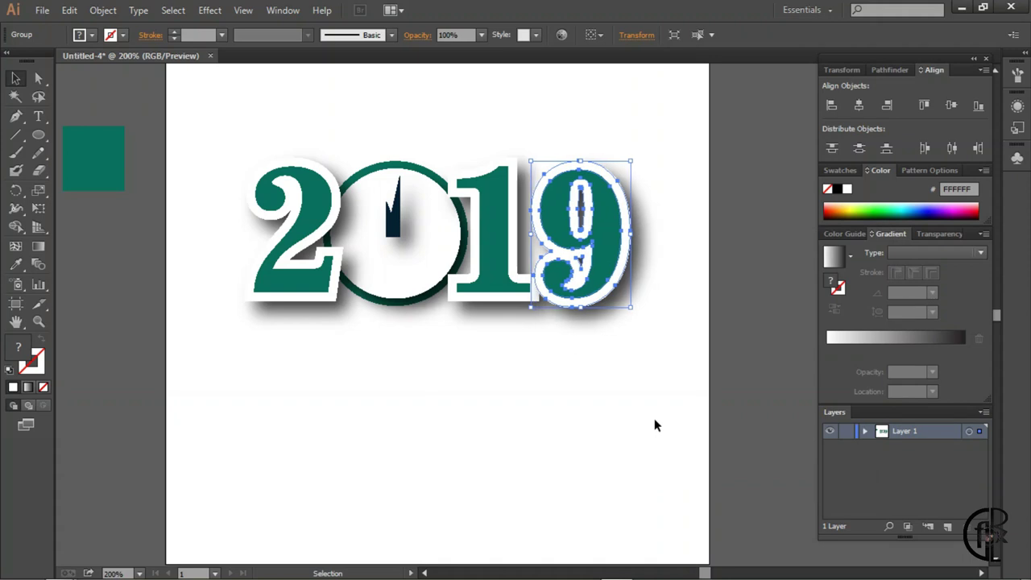
click(654, 418)
right_click(614, 257)
click(814, 433)
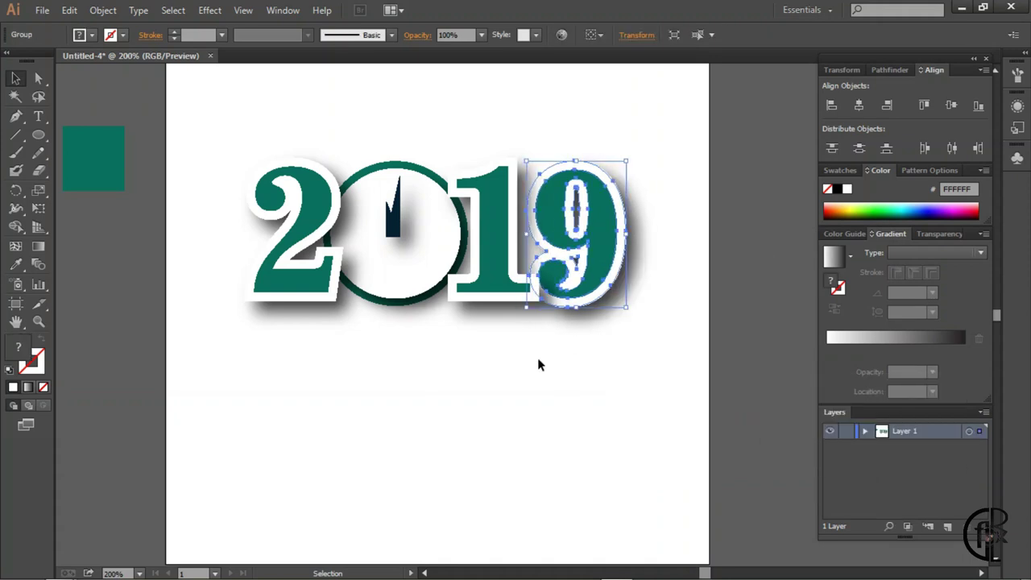
click(547, 376)
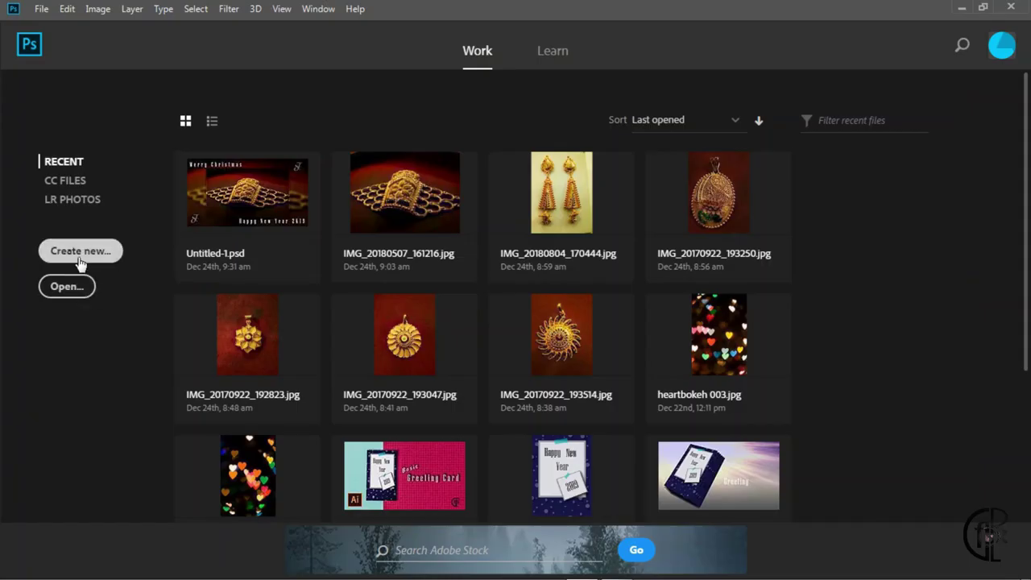
Step: Create a new 5×5 inch Photoshop document and copy the 2019 artwork from Illustrator
key(ctrl+n)
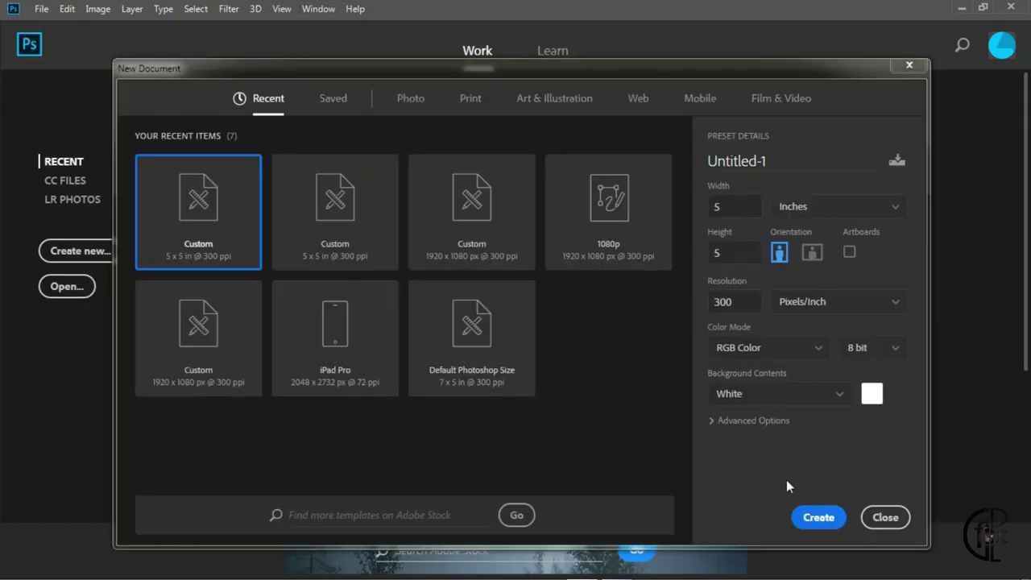
click(808, 519)
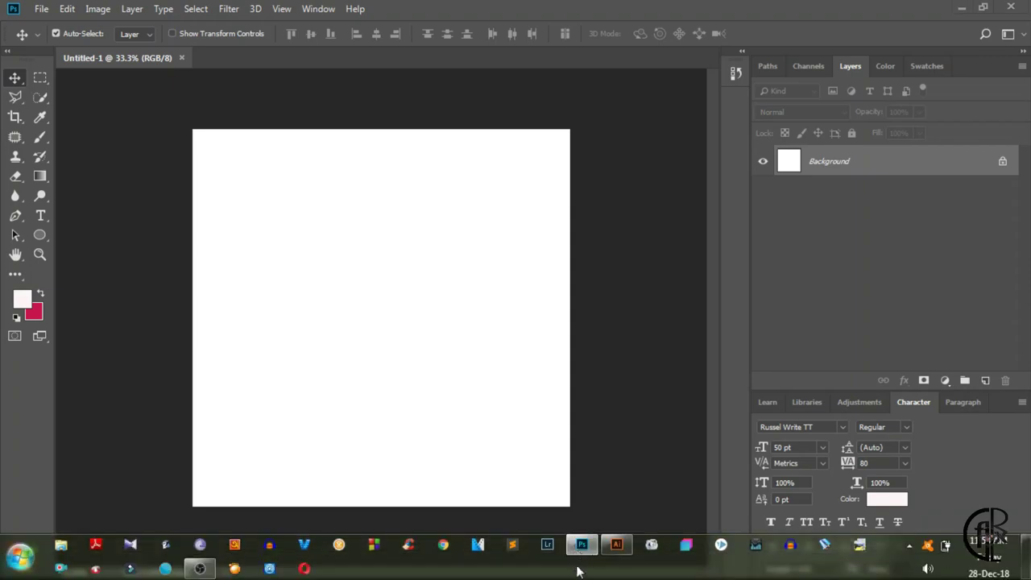
click(615, 544)
drag(669, 372, 669, 372)
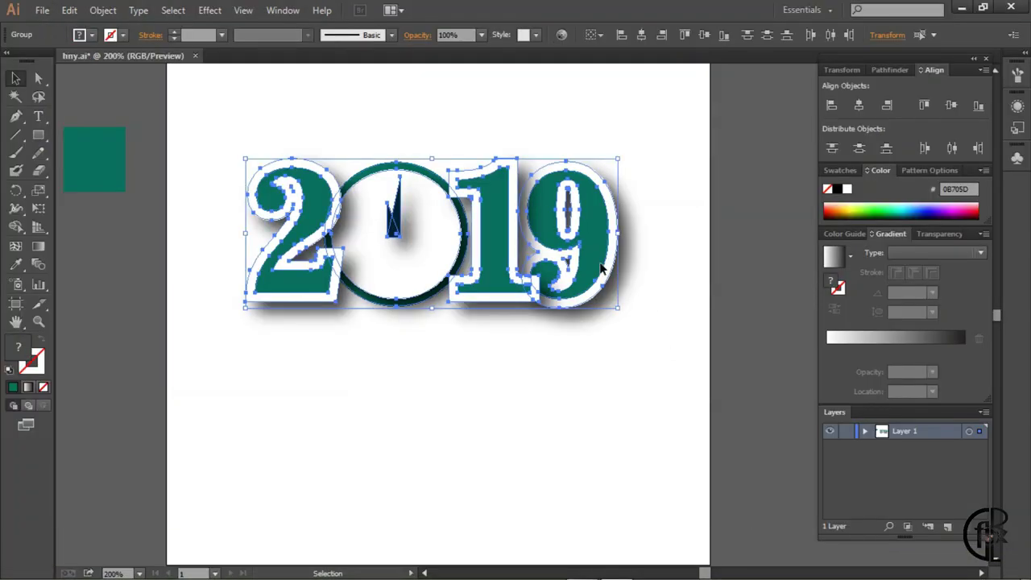
click(583, 545)
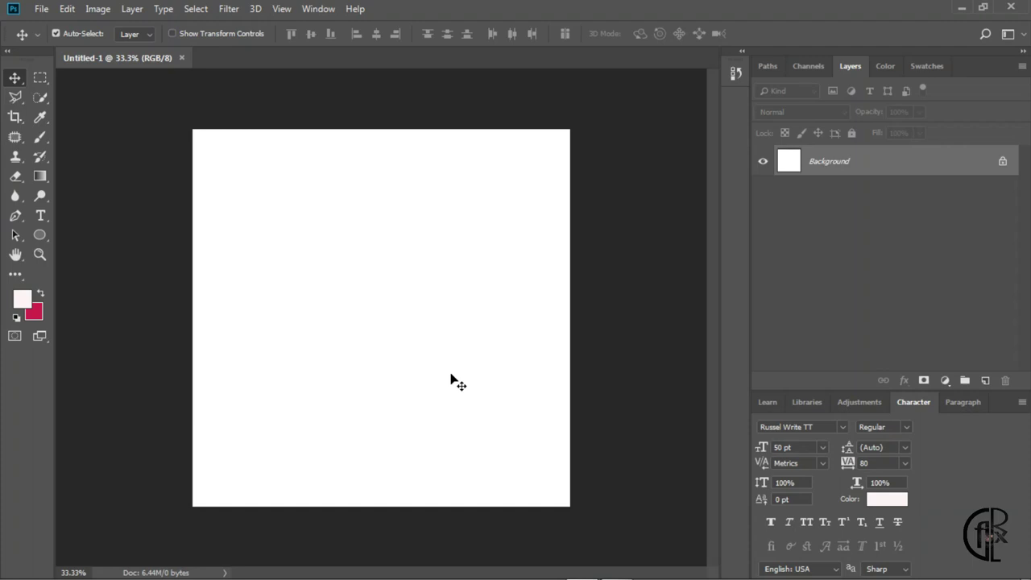
Step: Enlarge the pasted logo to about 114%, centre it, and add an empty layer
drag(452, 374, 382, 263)
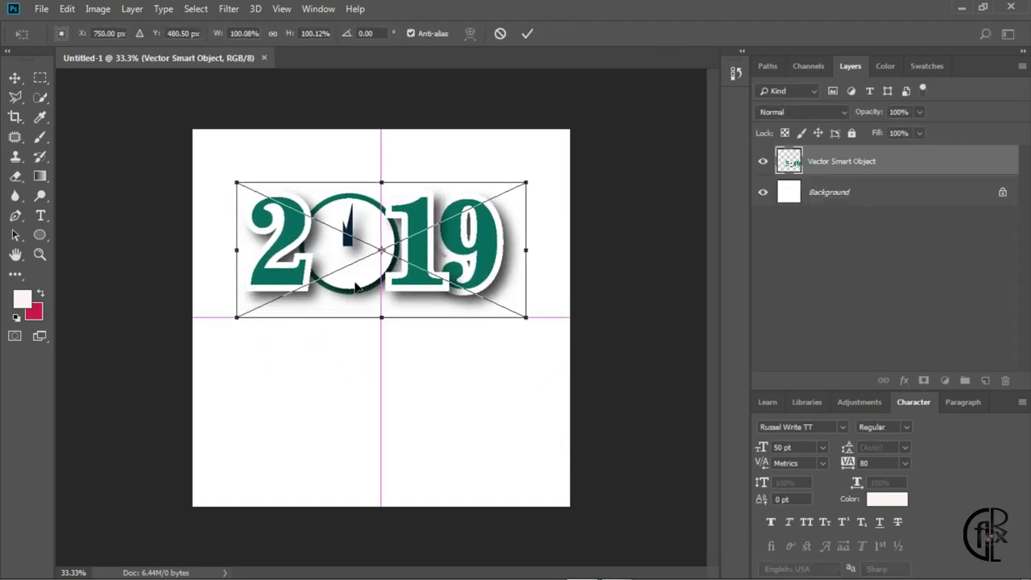
drag(527, 319, 564, 340)
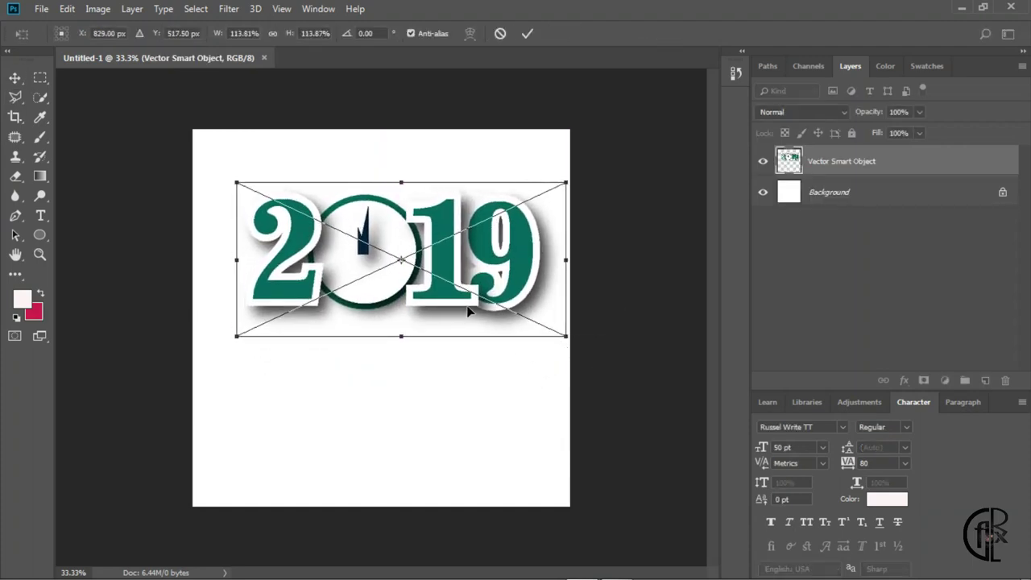
mouse_move(471, 311)
mouse_down()
mouse_move(453, 311)
mouse_move(450, 352)
mouse_up()
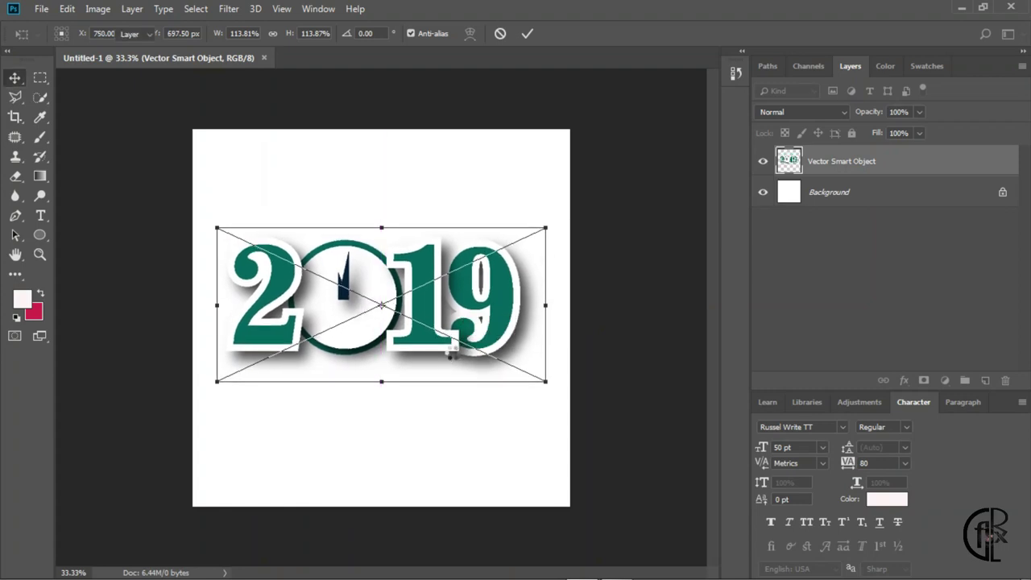
key(Return)
click(984, 380)
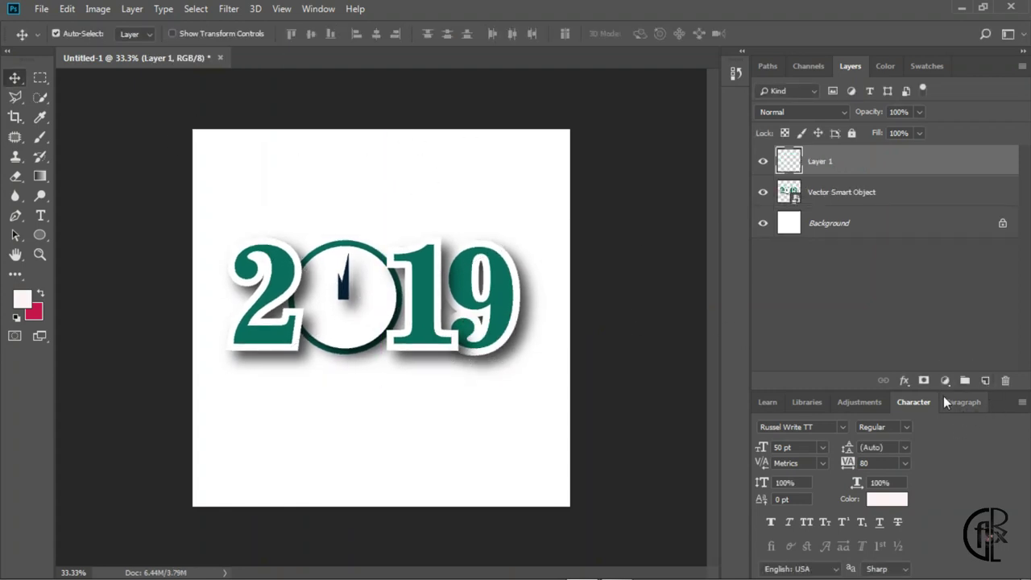
Step: Add a Gradient fill layer and set its left colour stop to grey
click(946, 380)
click(955, 127)
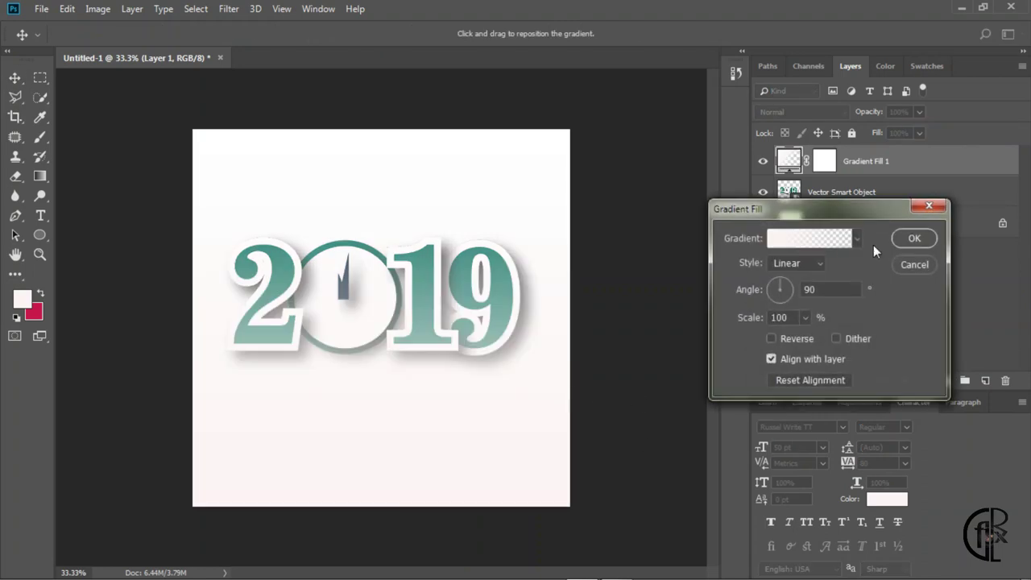
click(913, 265)
click(946, 379)
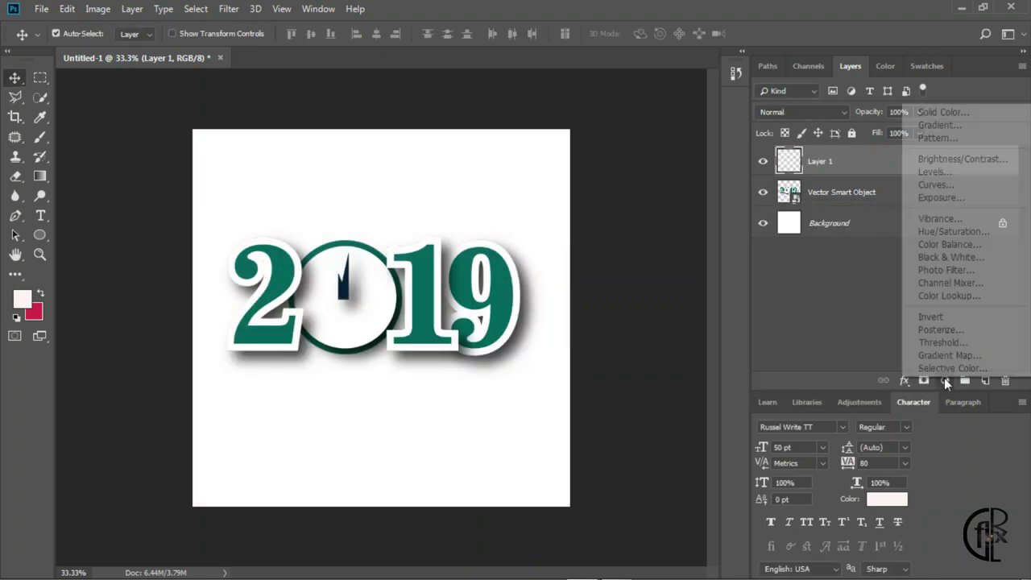
click(887, 124)
click(802, 241)
click(667, 471)
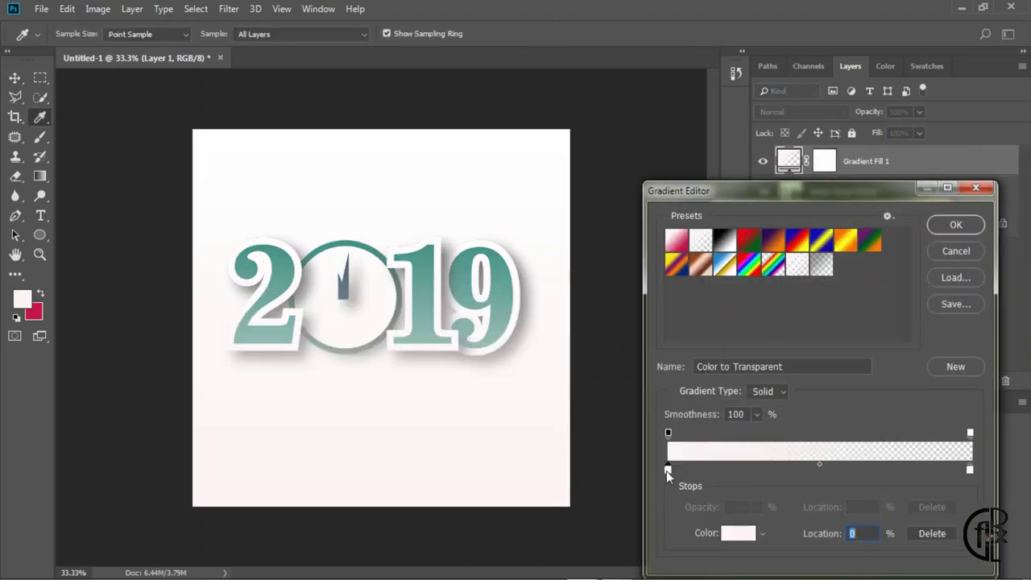
double_click(667, 470)
click(636, 311)
key(Return)
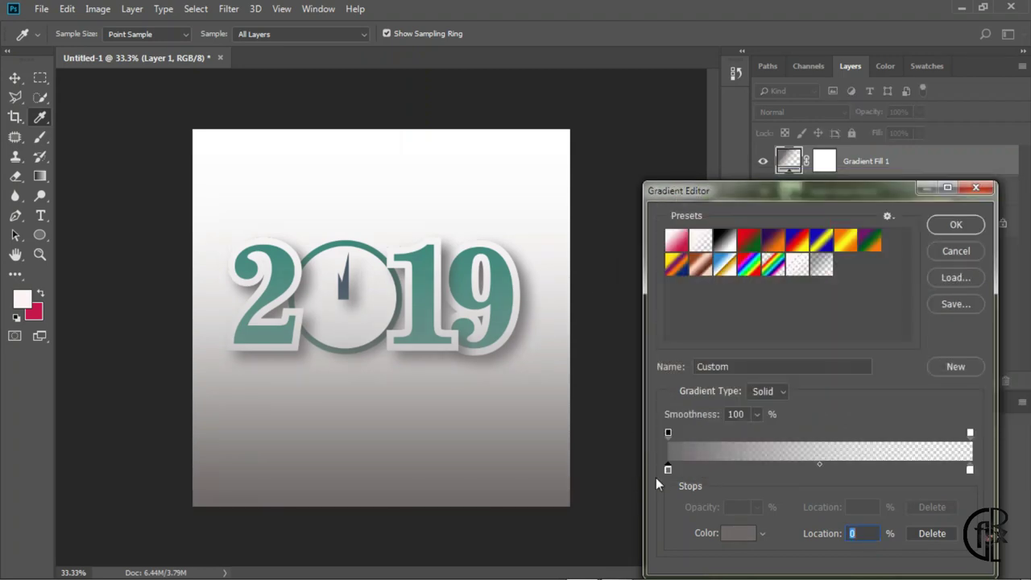
Step: Add a pale-pink stop partway along, set left opacity to 66, add an end stop
click(939, 470)
mouse_move(939, 470)
mouse_down()
mouse_move(765, 470)
mouse_move(796, 469)
mouse_up()
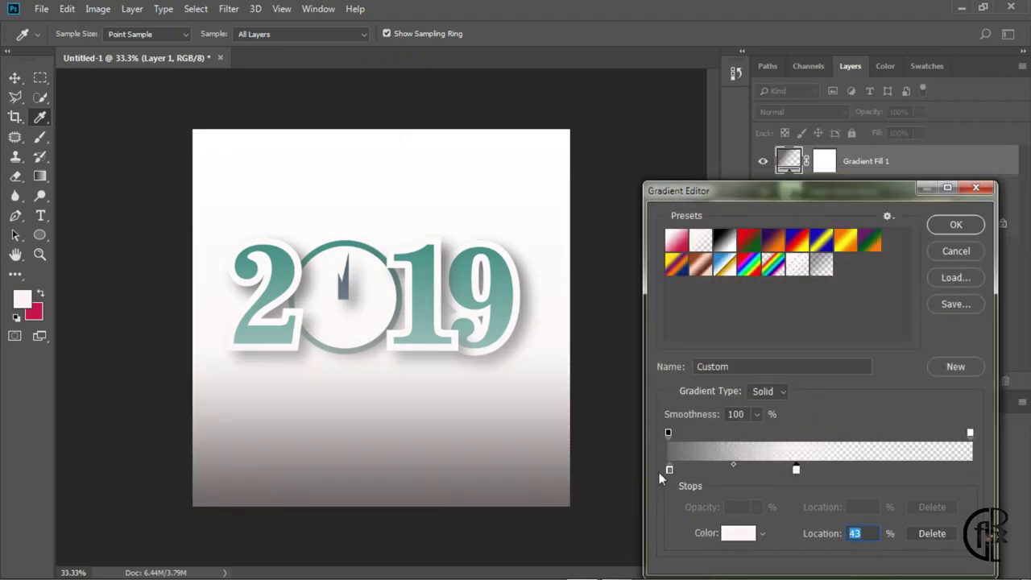
click(668, 434)
text(66)
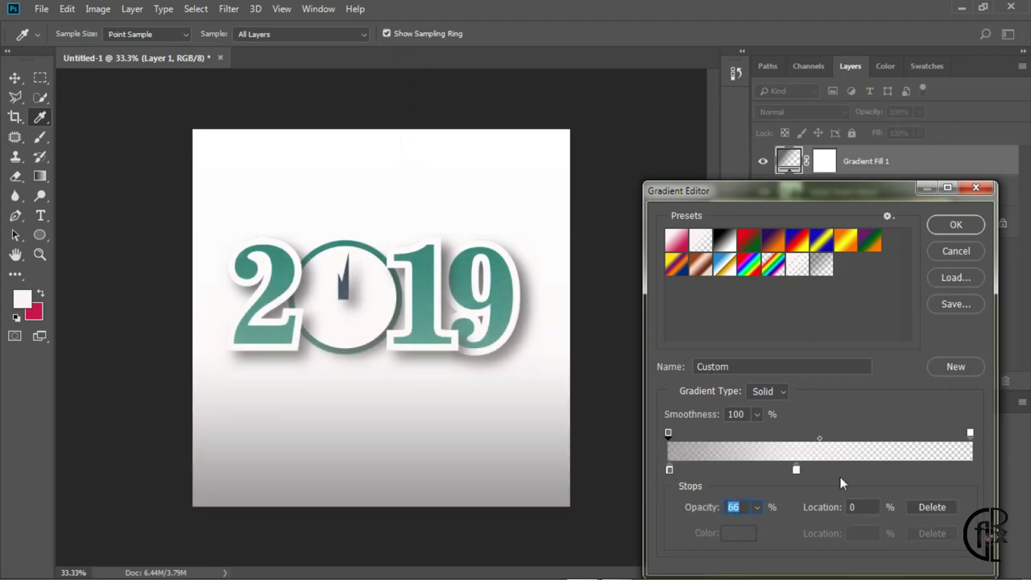
click(941, 470)
drag(941, 470, 970, 470)
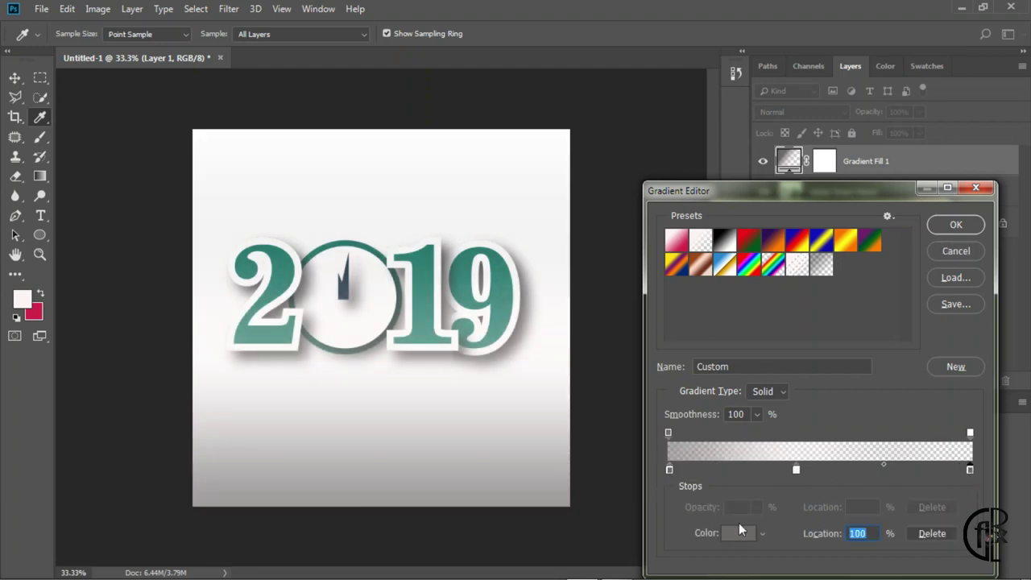
click(956, 226)
click(913, 237)
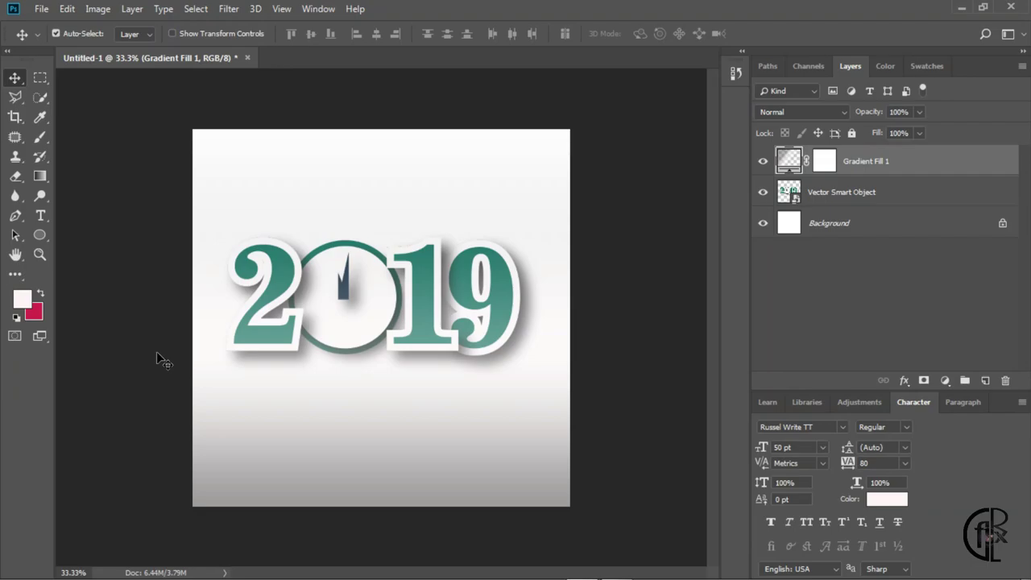
Step: Type 'Happy New Year' below the logo and select the whole line
click(40, 215)
click(234, 431)
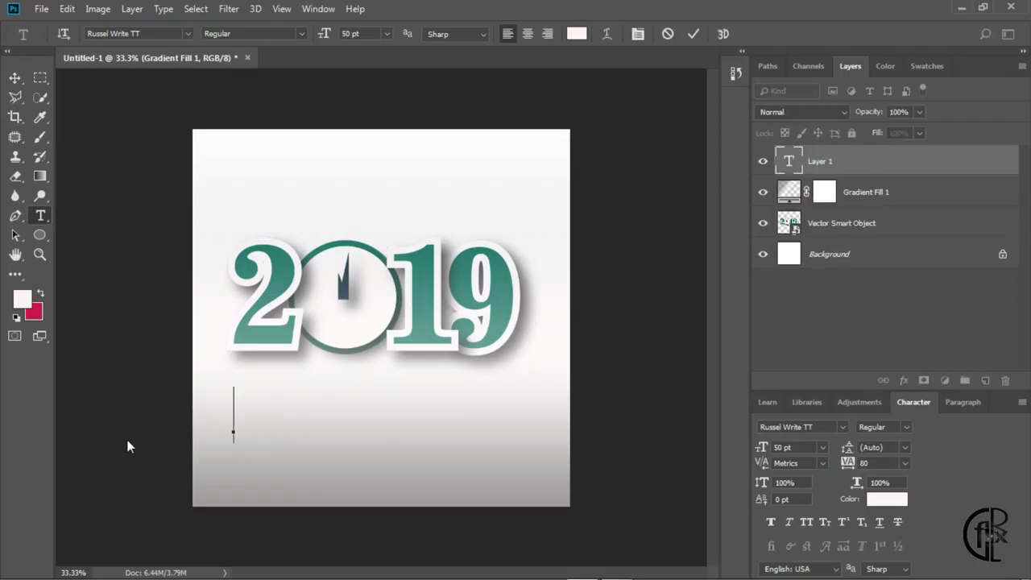
text(Happy New Year)
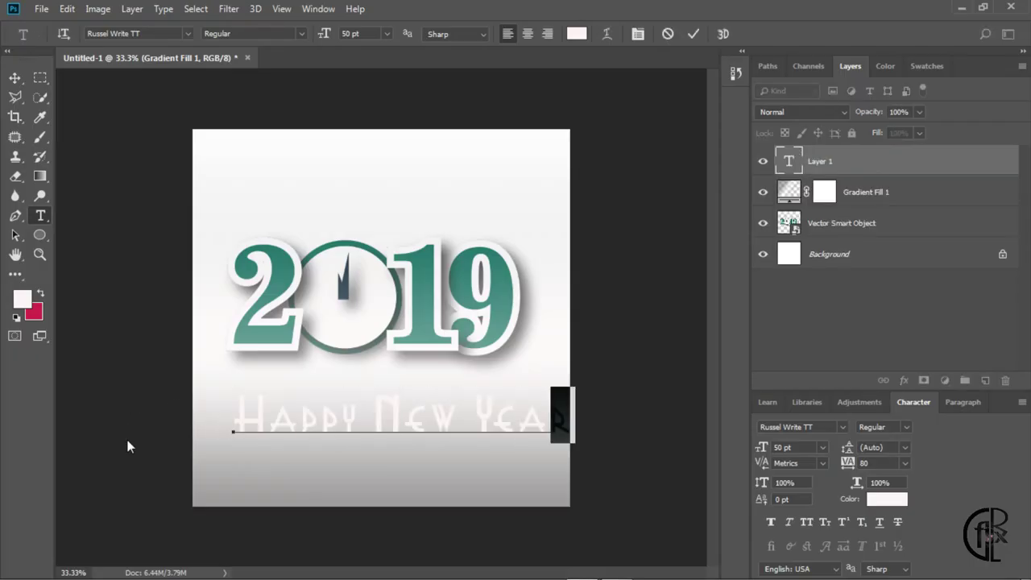
key(shift+Left)
key(shift+Left)
key(shift+Left)
key(shift+Left)
key(shift+Left)
key(shift+Left)
key(Home)
key(shift+Right)
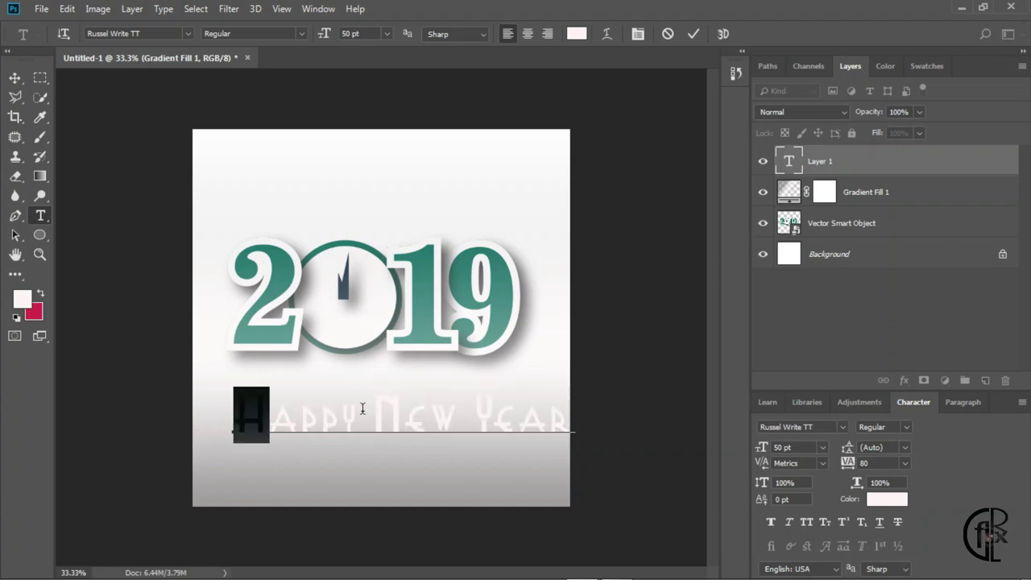
key(ctrl+a)
Step: Set the text colour to teal 0e8276
click(577, 33)
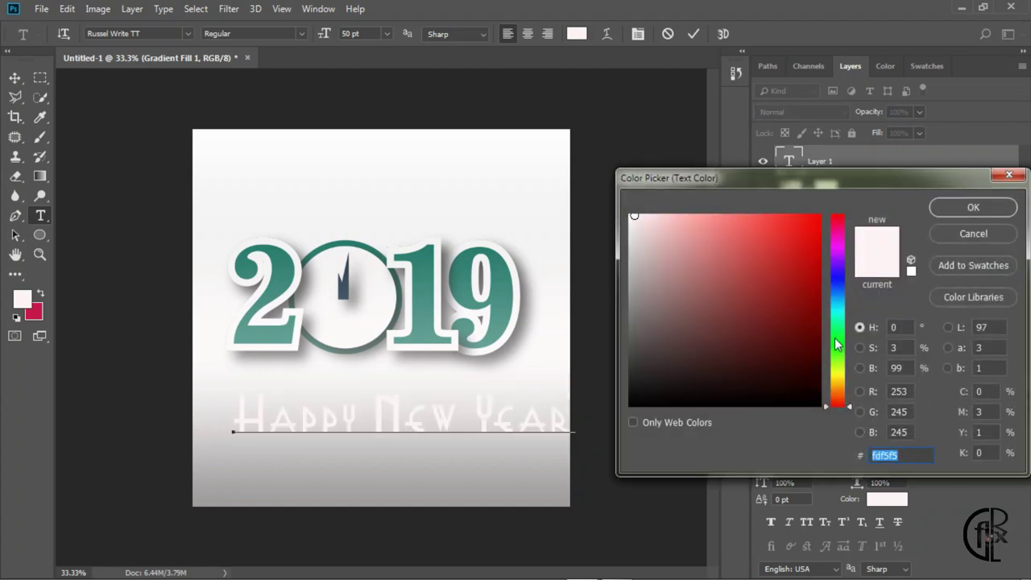
click(741, 260)
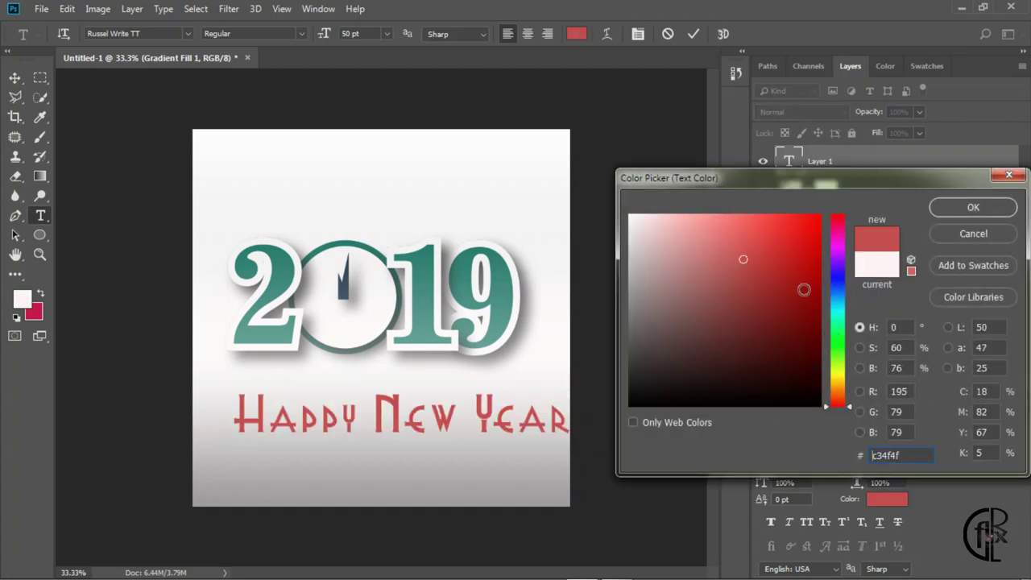
click(804, 246)
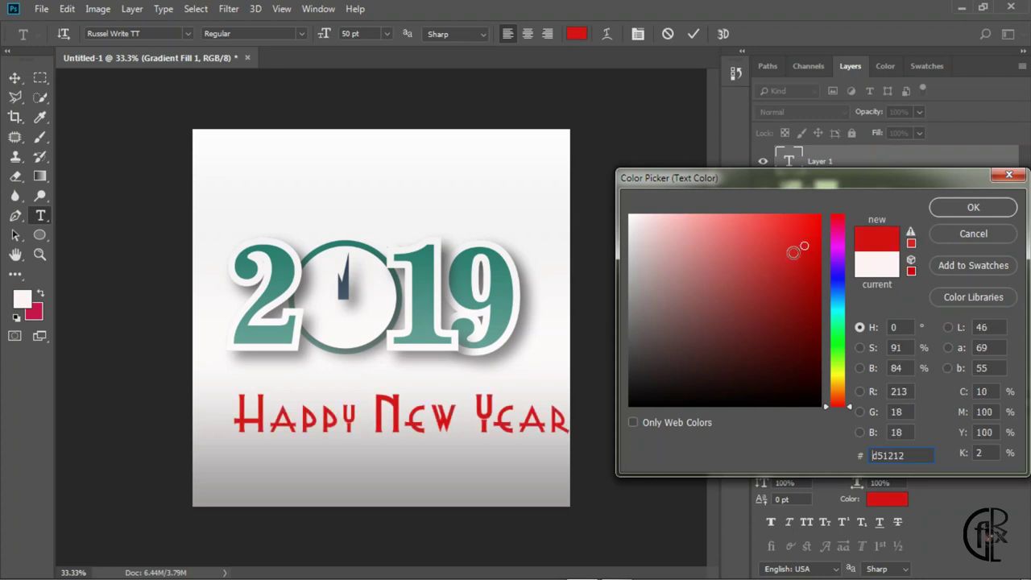
text(0e8276)
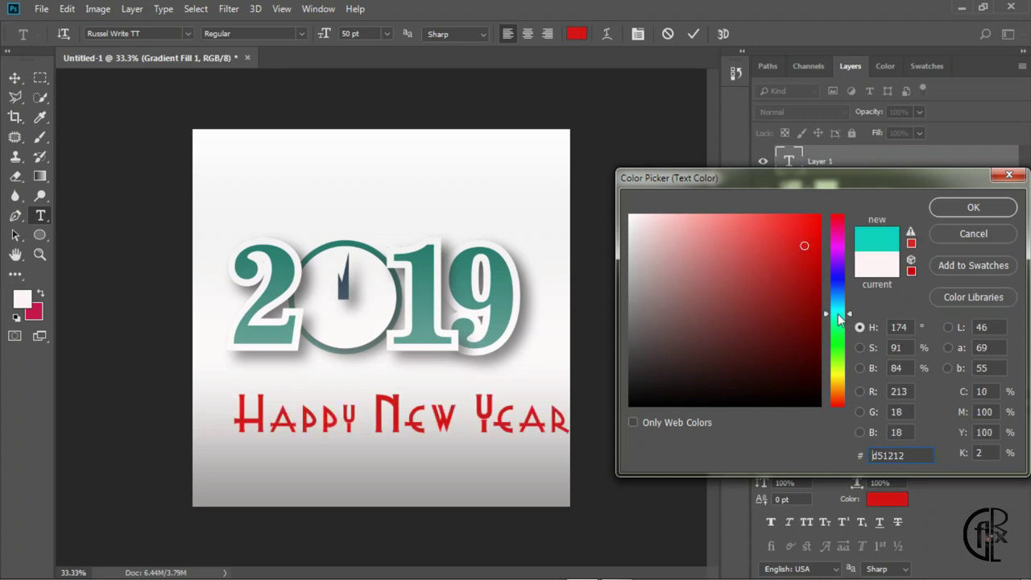
click(972, 208)
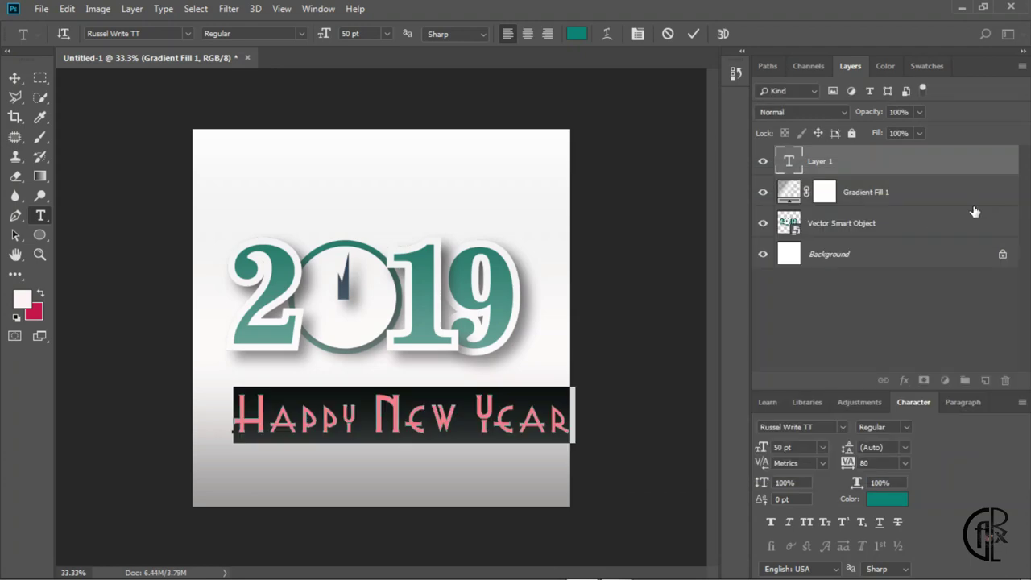
Step: Give the text a Normal-blend, near-black drop shadow at 22% opacity and 36% spread
click(15, 78)
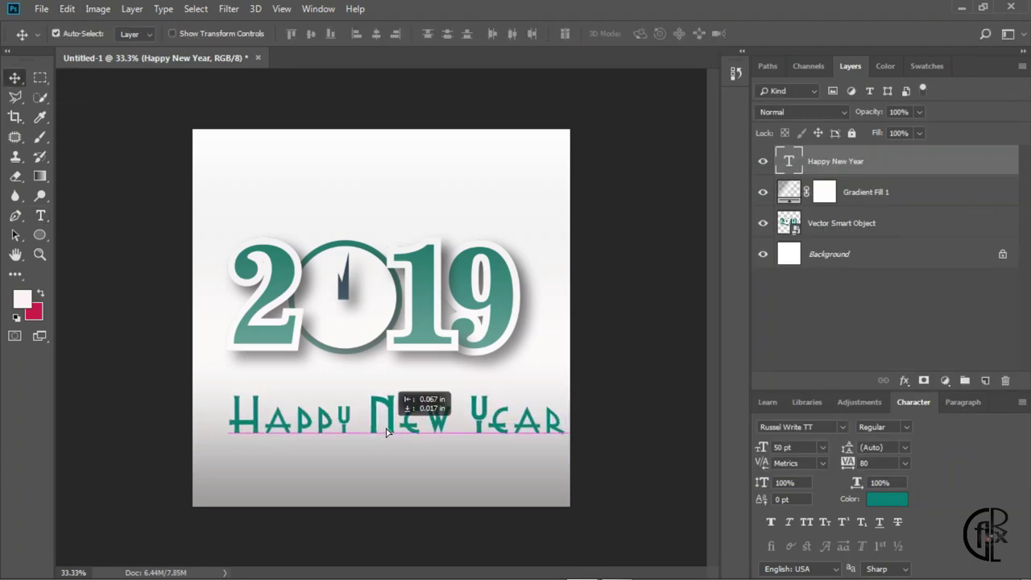
drag(371, 338, 357, 338)
click(904, 381)
click(935, 535)
drag(451, 139, 621, 139)
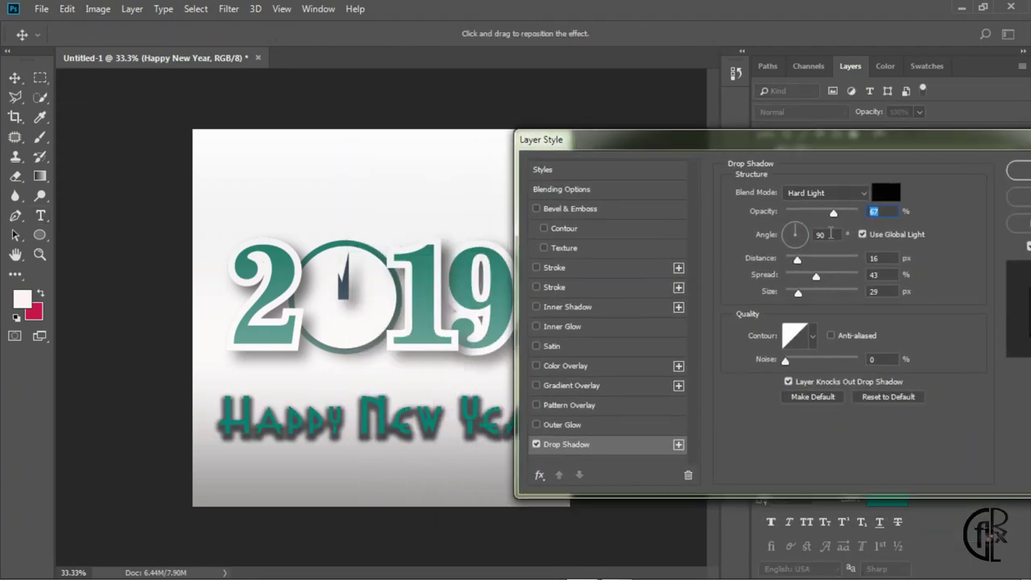
drag(839, 211, 801, 211)
click(886, 192)
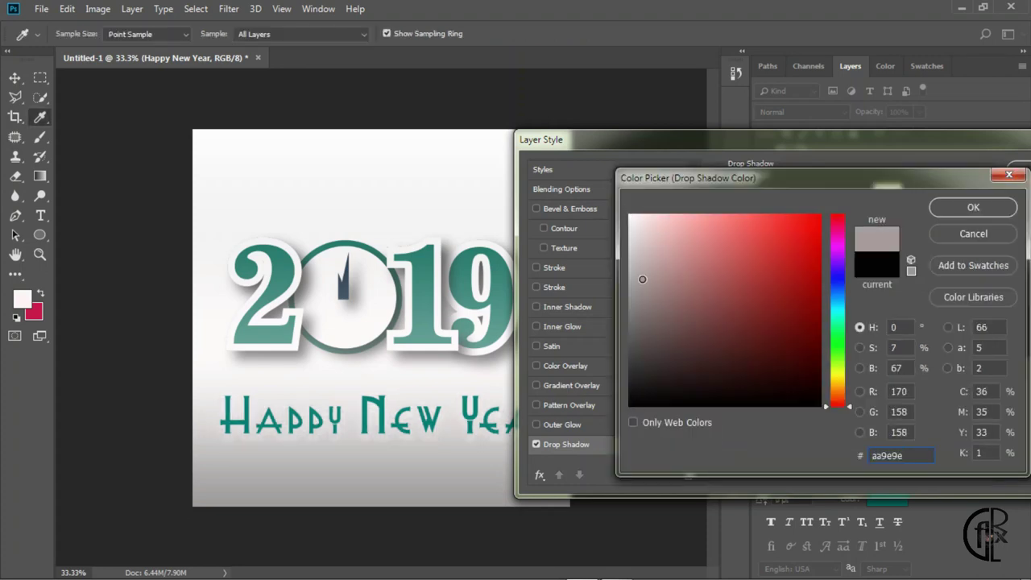
drag(650, 232, 669, 400)
key(Return)
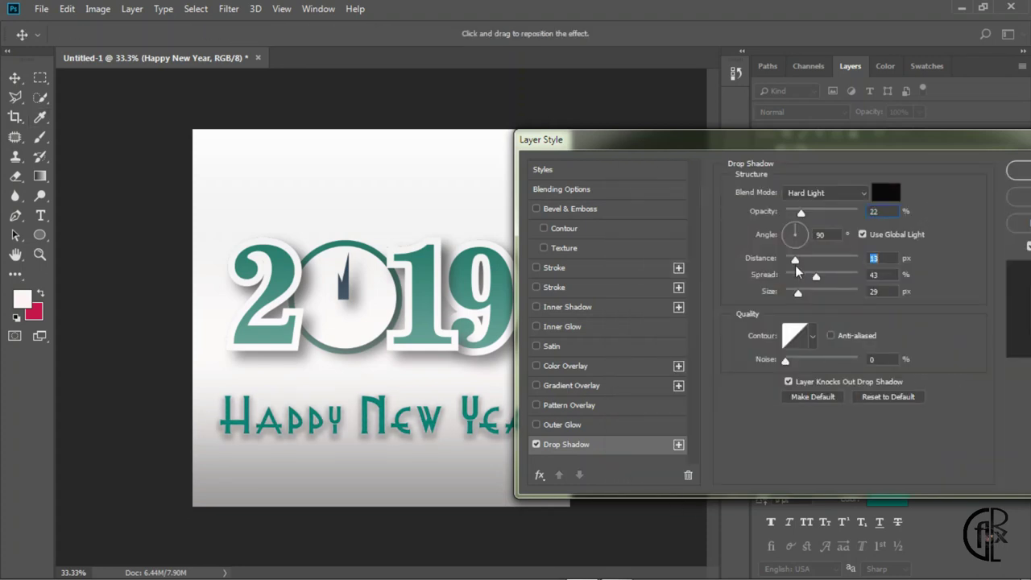
mouse_move(800, 276)
mouse_down()
mouse_move(811, 276)
mouse_move(796, 294)
mouse_up()
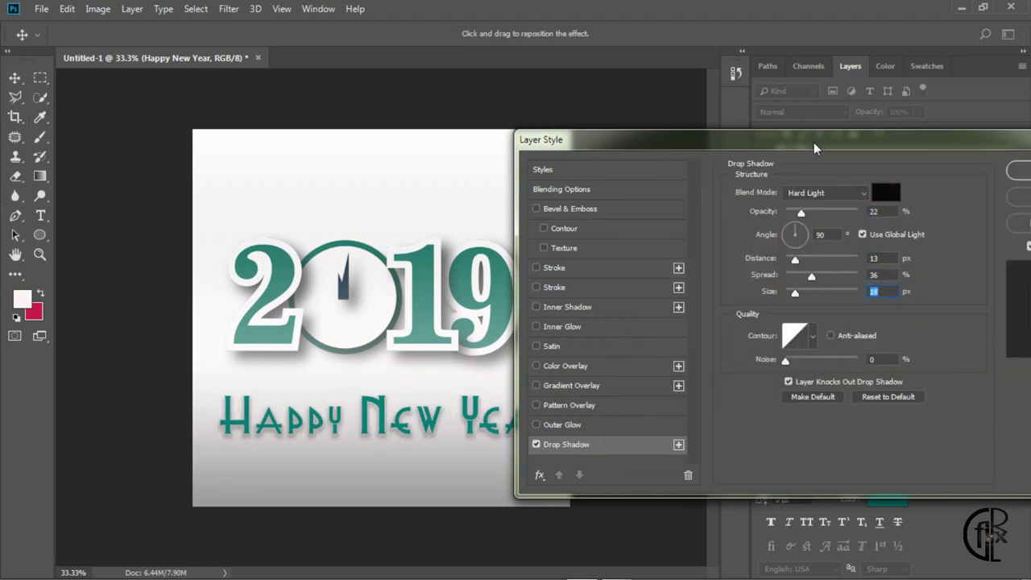
click(854, 194)
click(846, 207)
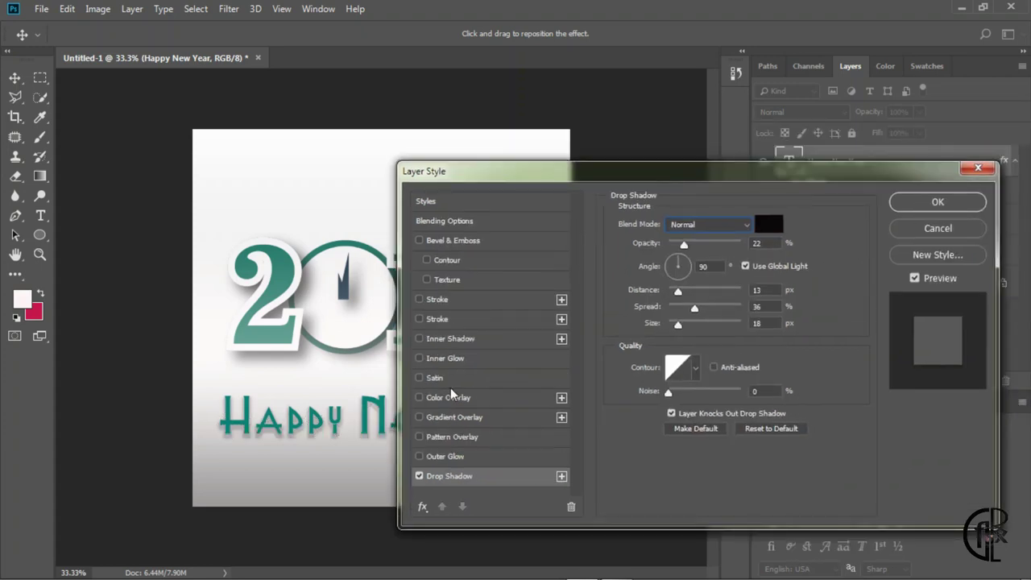
Step: Enable a white outline stroke on the text and apply the layer style
click(433, 378)
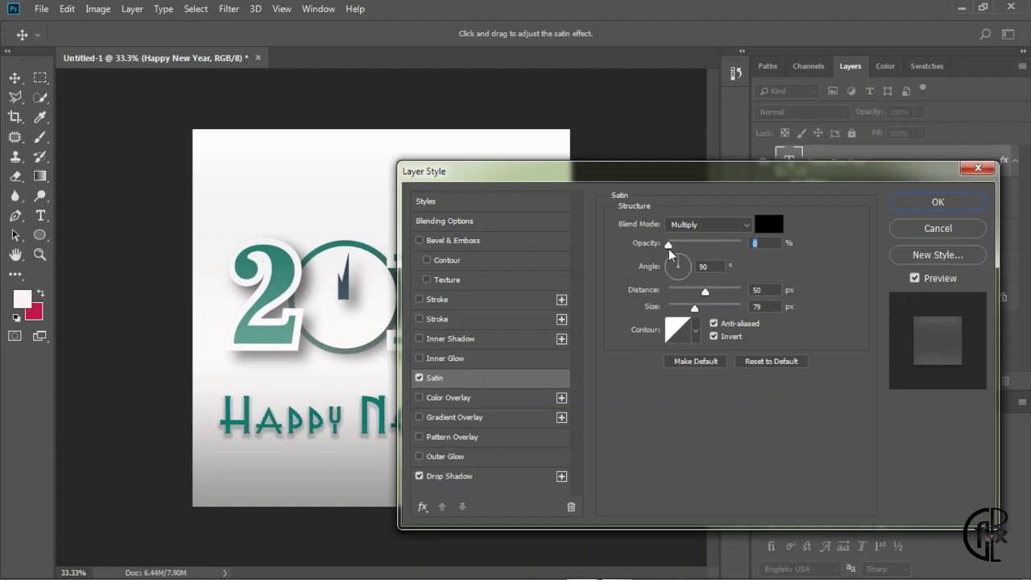
click(418, 378)
click(438, 320)
click(418, 319)
click(421, 299)
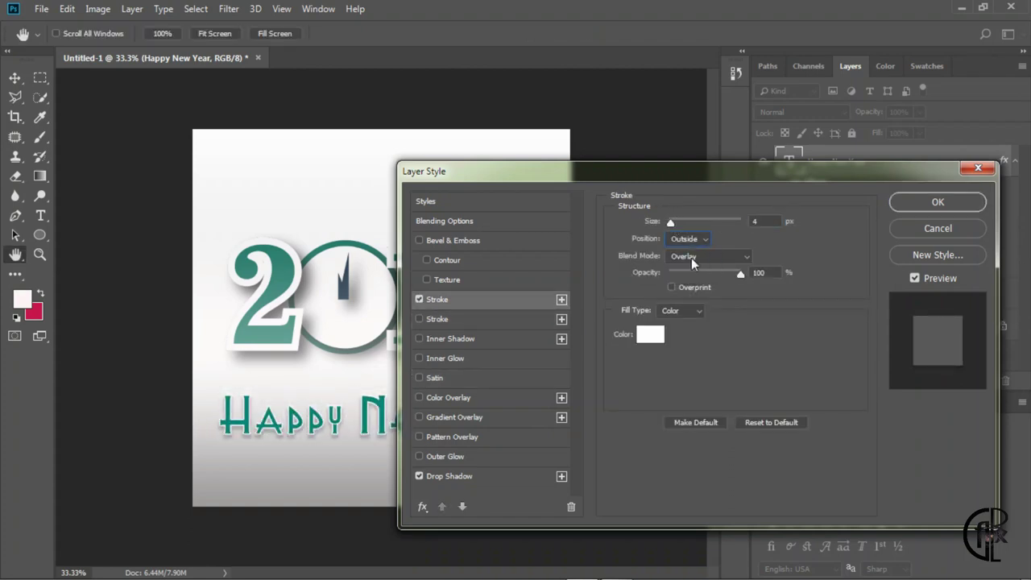
click(454, 476)
click(939, 203)
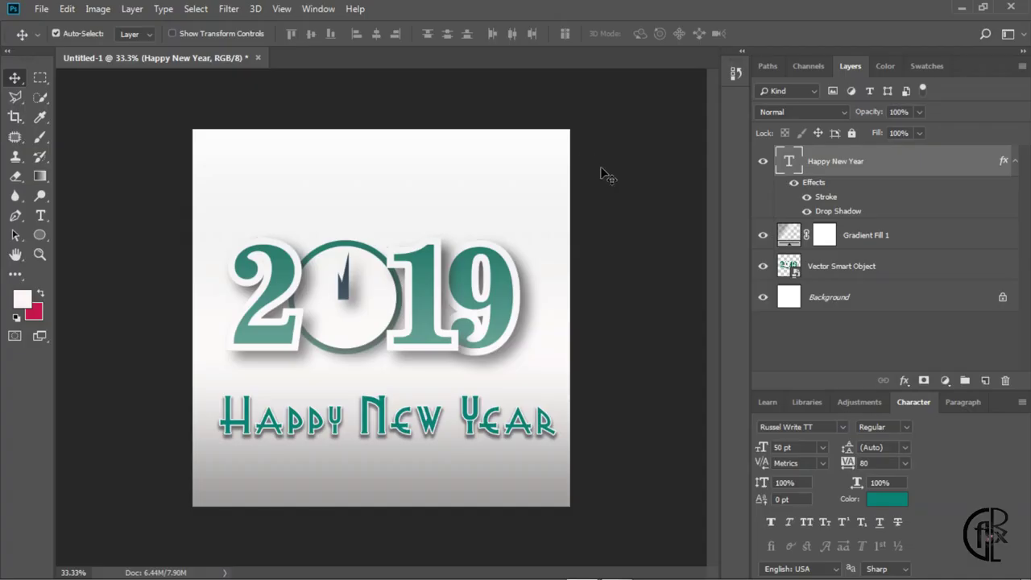
Step: Delete Gradient Fill 1 and add a new empty layer above the text
click(763, 235)
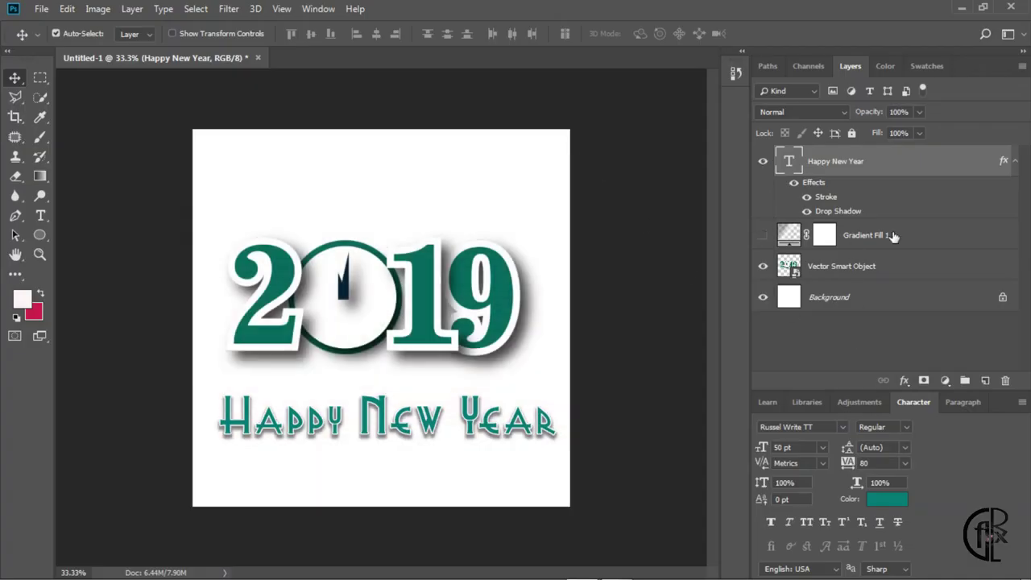
click(922, 233)
drag(922, 234, 1006, 381)
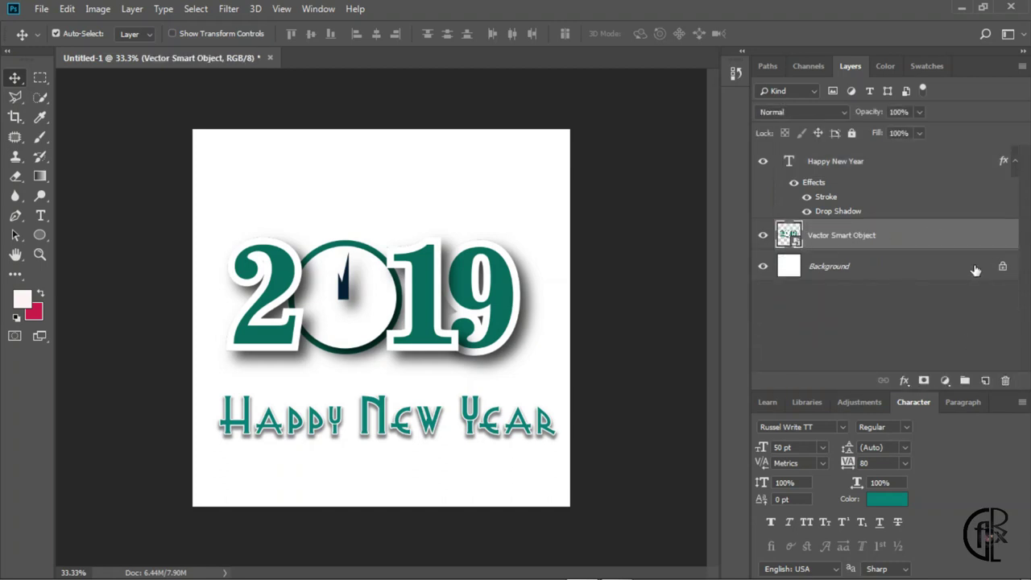
click(1016, 161)
click(865, 174)
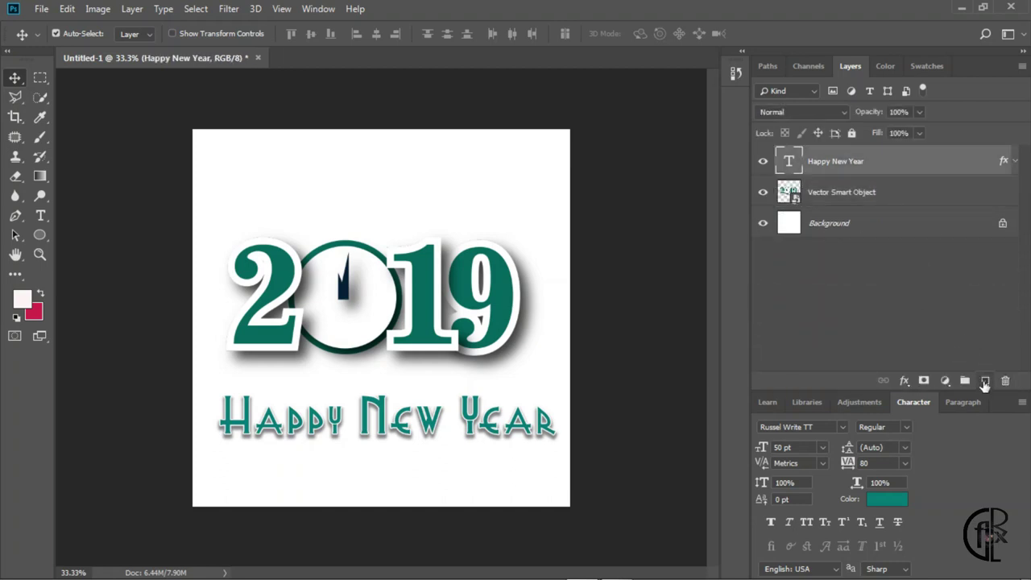
click(985, 381)
Step: Fill the new layer with a red-to-yellow gradient in Difference blend mode
right_click(39, 176)
click(116, 169)
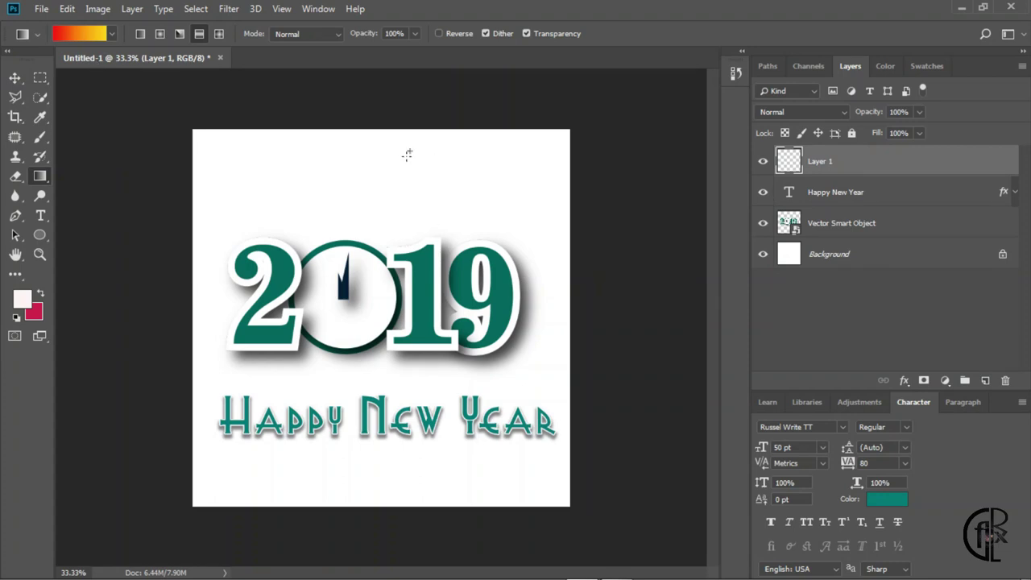
drag(407, 154, 249, 497)
click(802, 112)
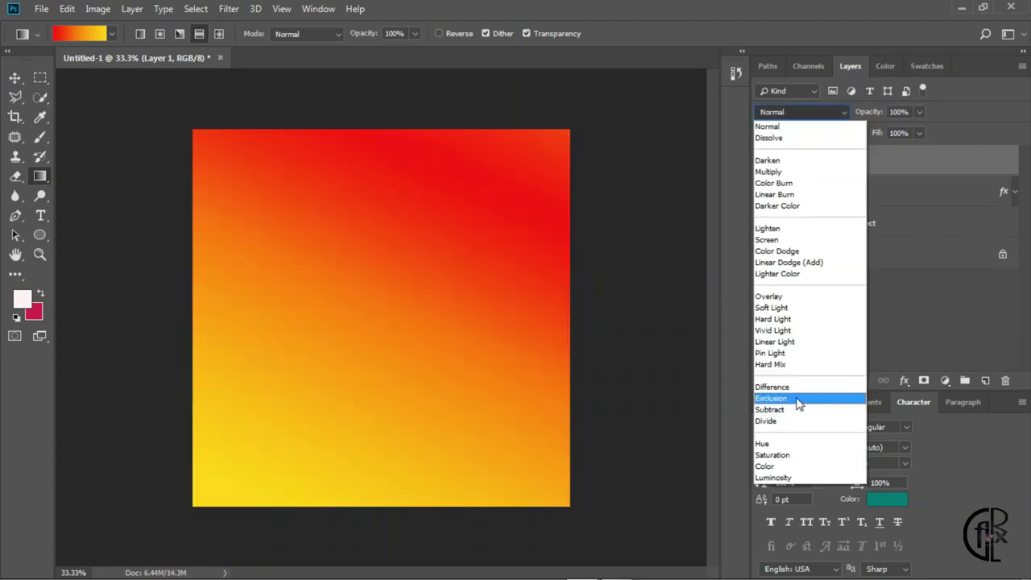
click(796, 387)
click(801, 112)
click(796, 396)
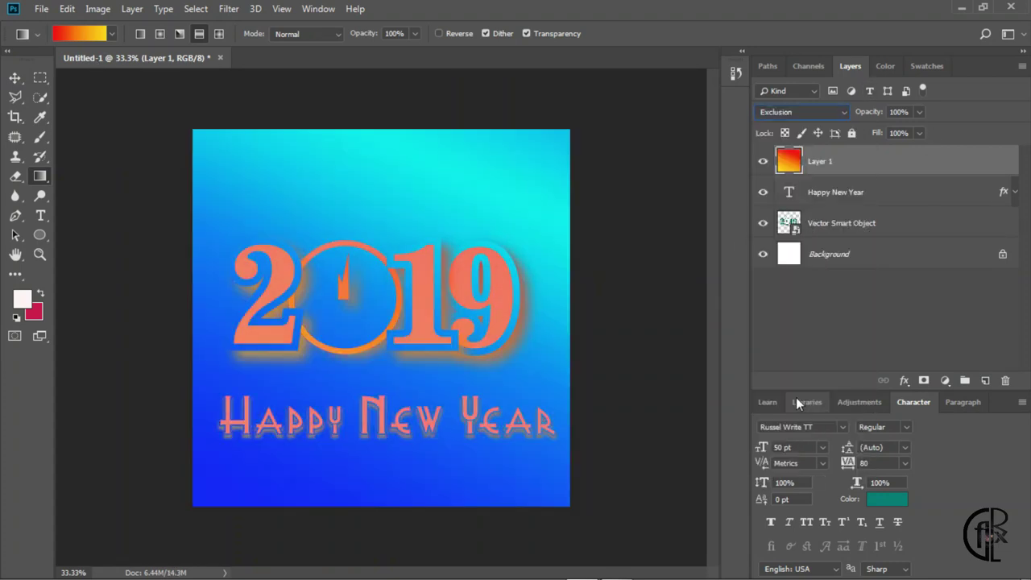
click(805, 109)
click(830, 387)
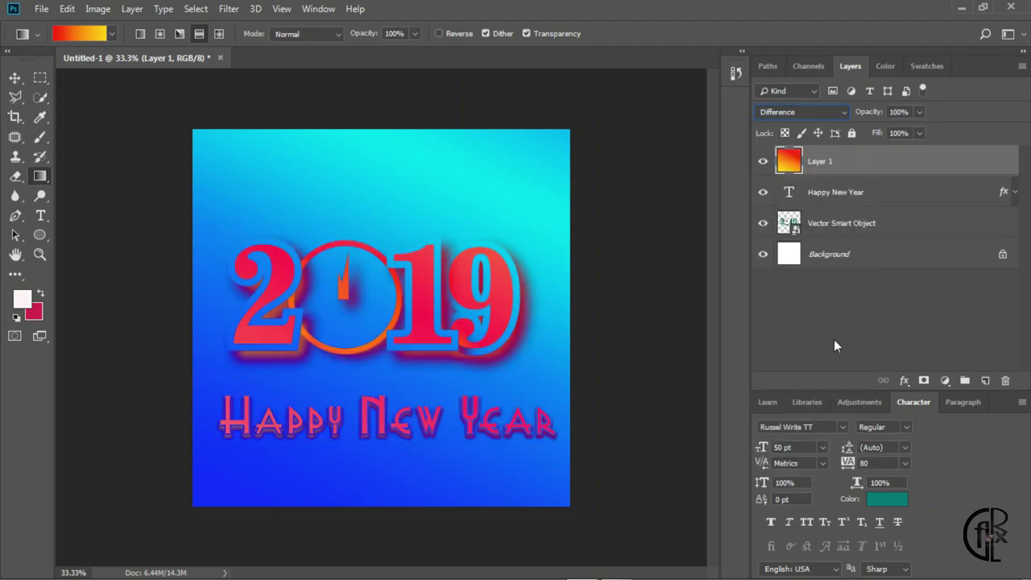
Step: Check the gradient layer's opacity and browse the Filter menu
click(899, 112)
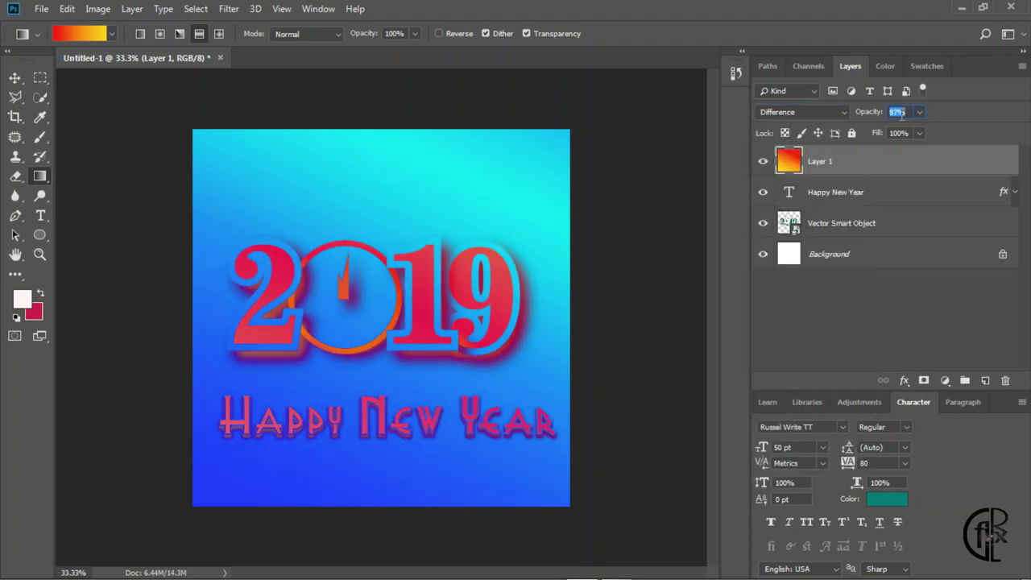
scroll(900, 112, down, 8)
scroll(899, 112, up, 8)
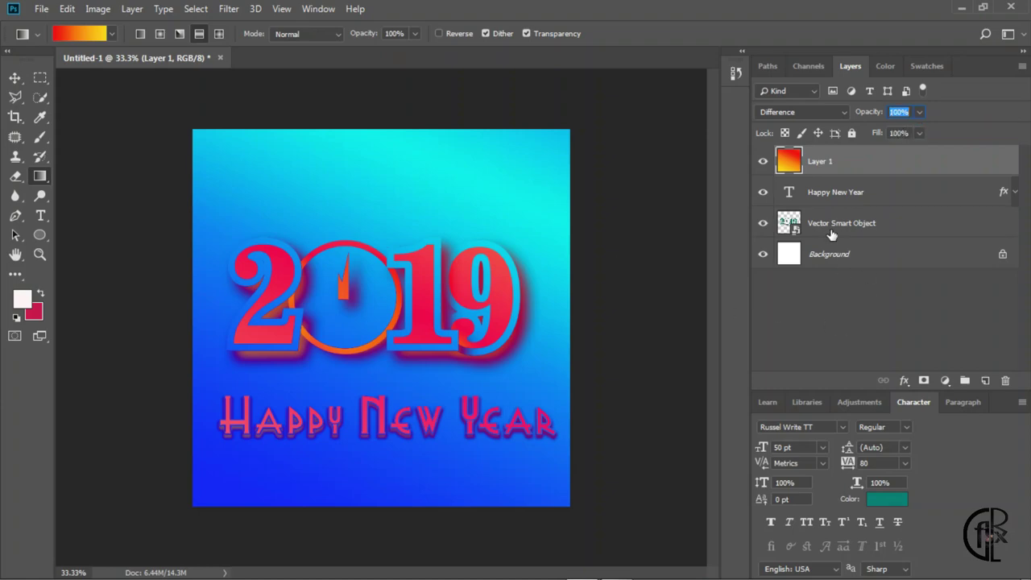
click(229, 8)
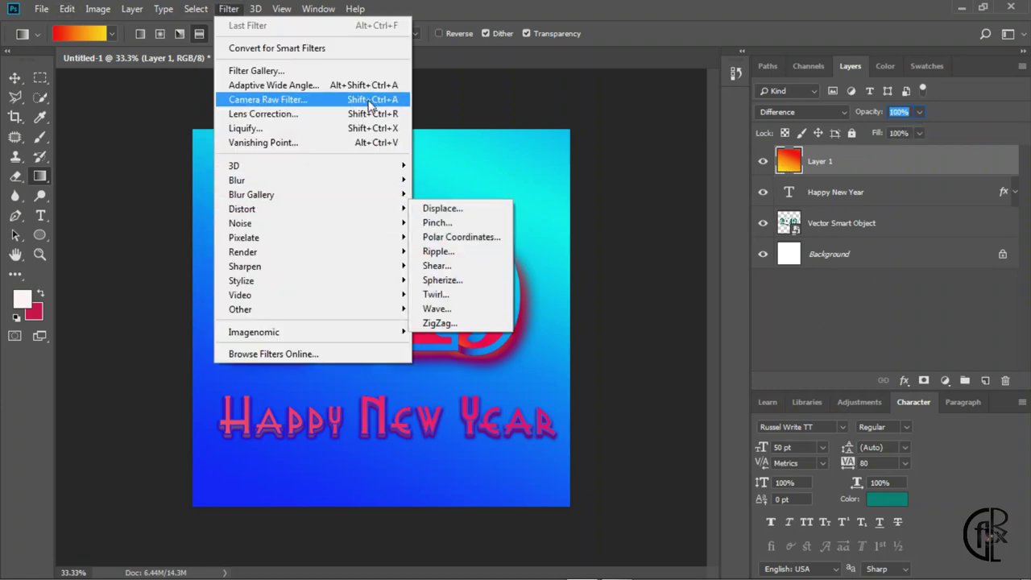
Step: Apply a Stained Glass texture (cell size 9, border 3) to the Layer 1 gradient
key(Escape)
key(ctrl+alt+f)
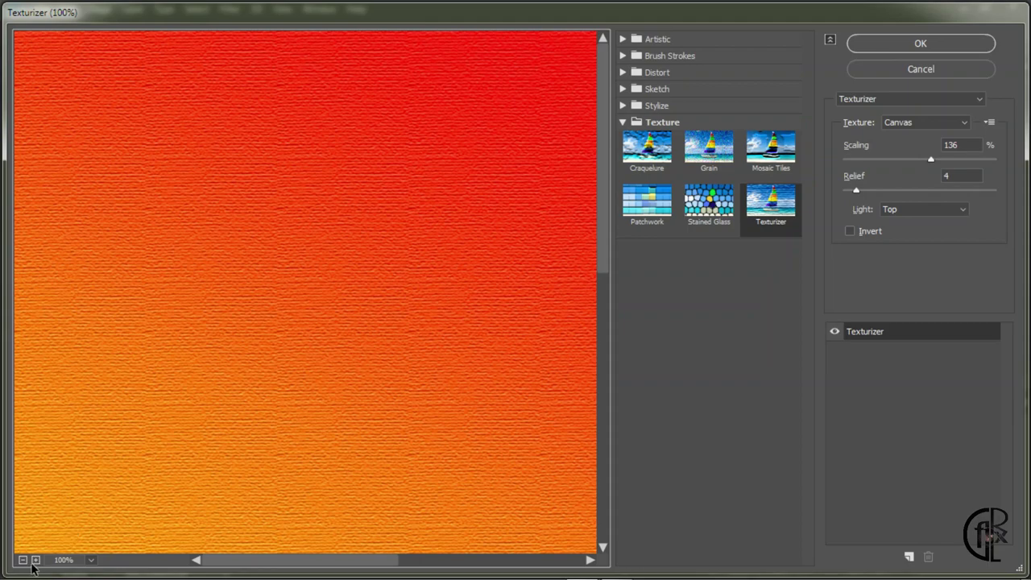
click(22, 560)
click(23, 559)
click(23, 559)
click(35, 559)
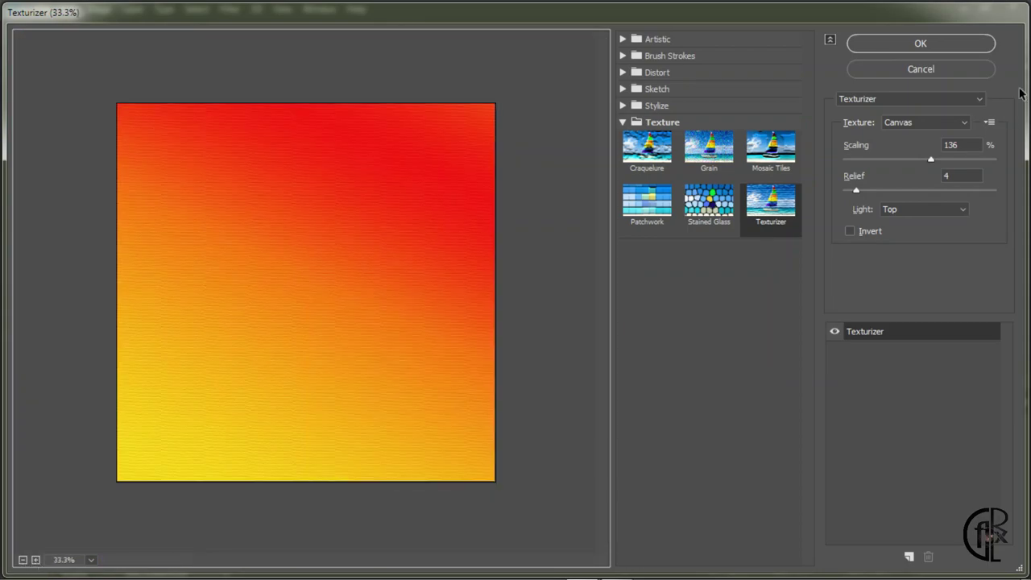
click(719, 216)
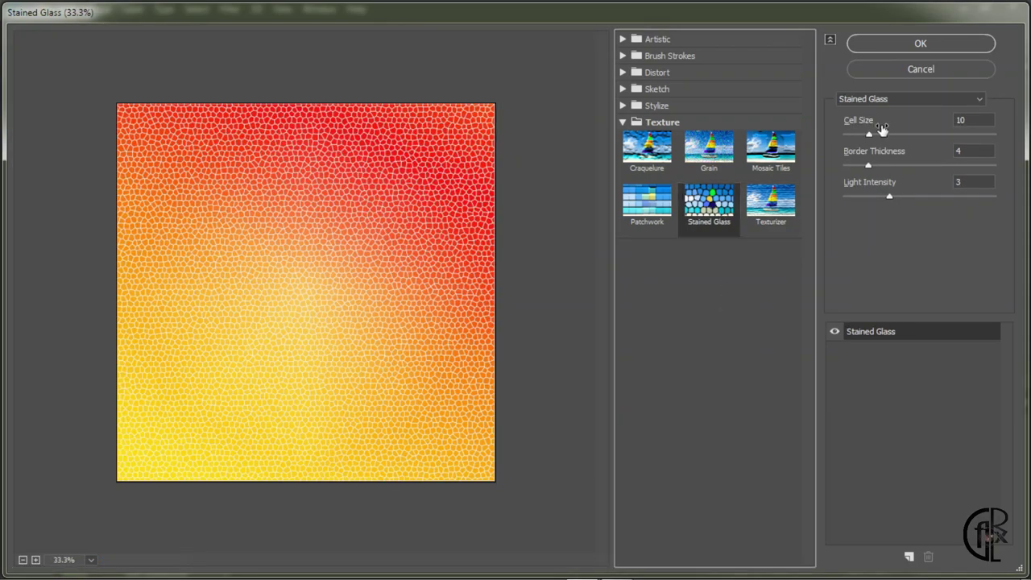
drag(870, 135, 856, 165)
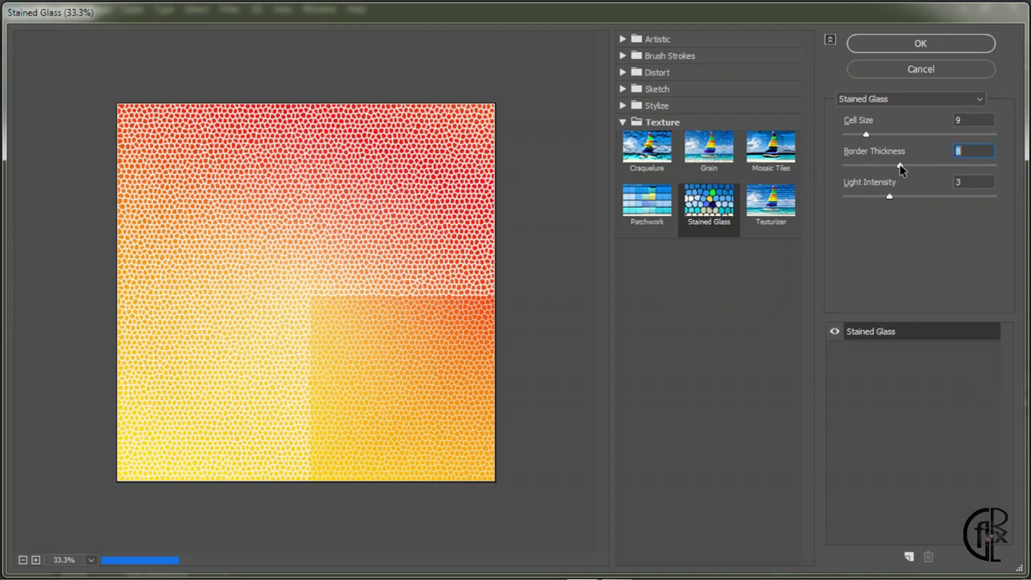
mouse_move(886, 199)
mouse_down()
mouse_move(934, 197)
mouse_move(878, 192)
mouse_up()
click(916, 45)
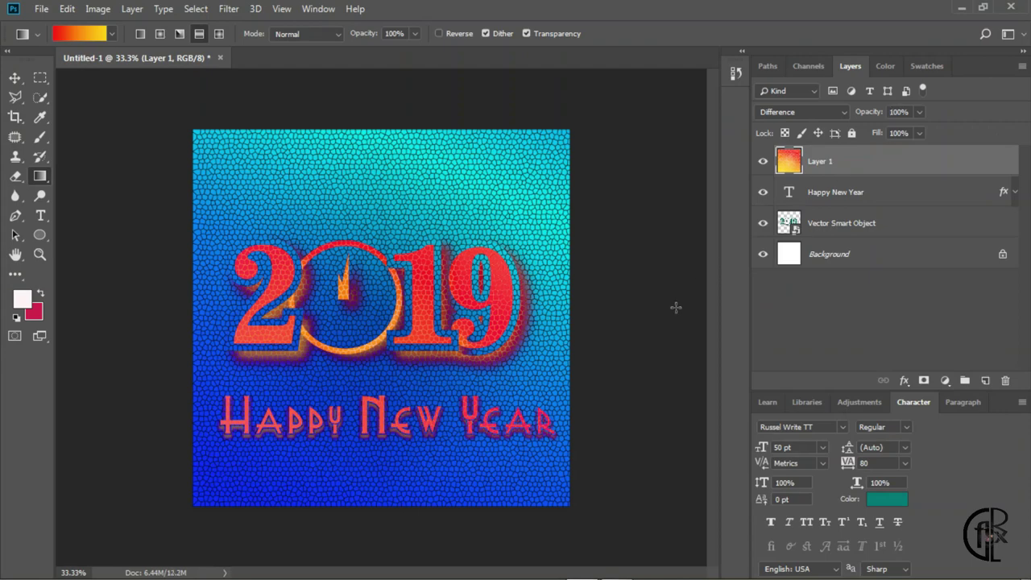
Step: Undo the stained glass and apply a Canvas Texturizer at 184% scaling, relief 4
key(ctrl+z)
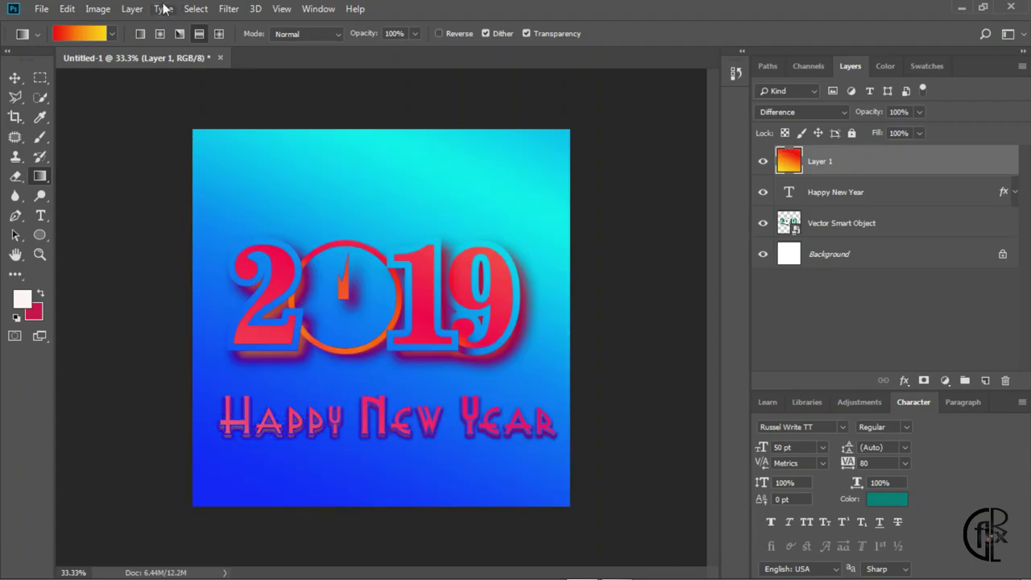
click(229, 8)
click(257, 67)
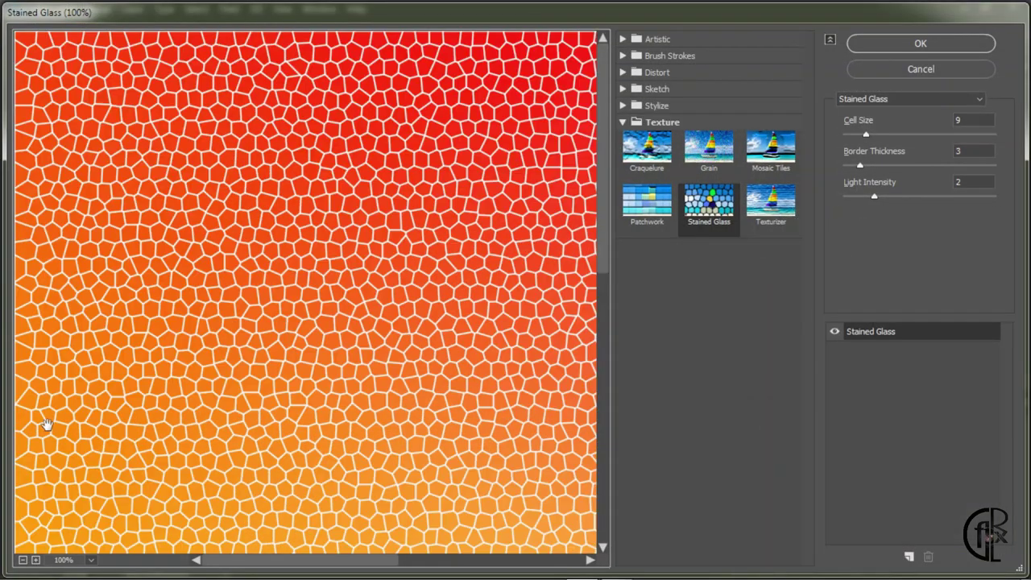
click(23, 560)
click(773, 210)
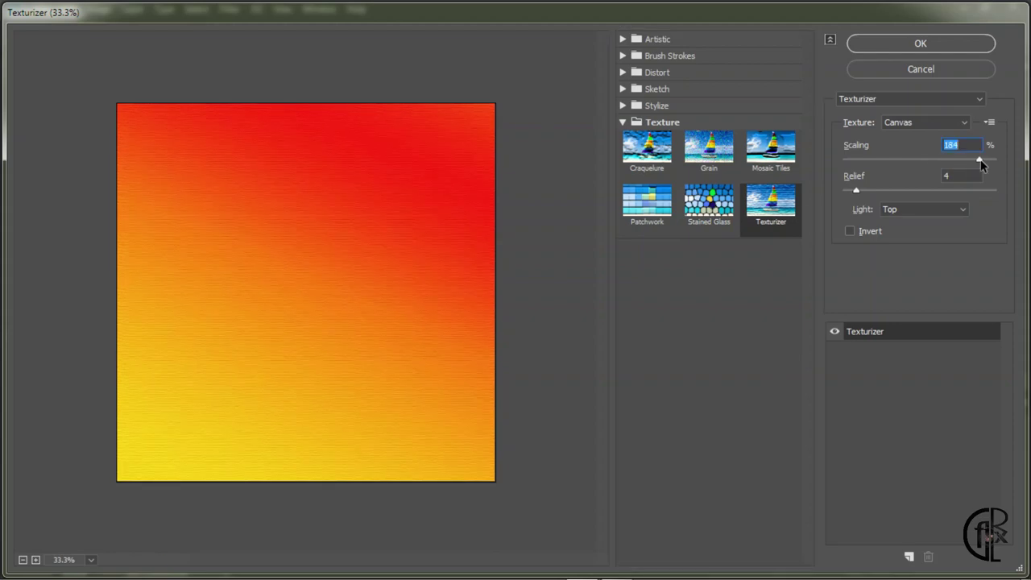
click(939, 46)
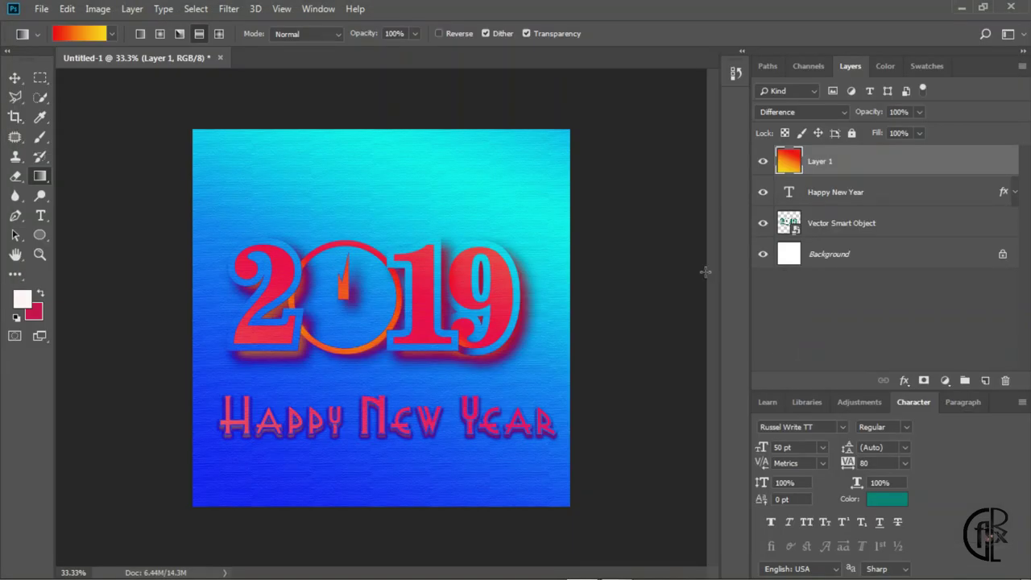